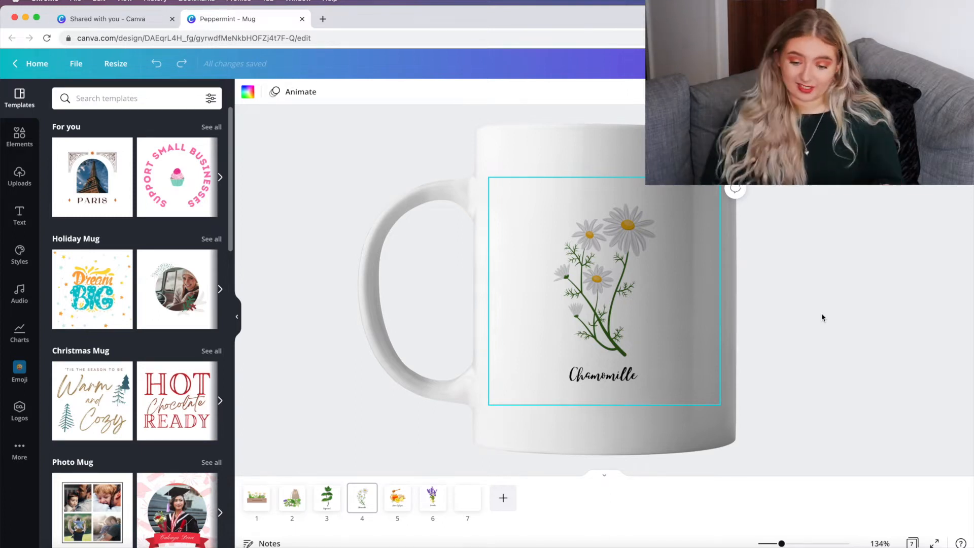
{"action": "left_click", "coordinate": [822, 315]}
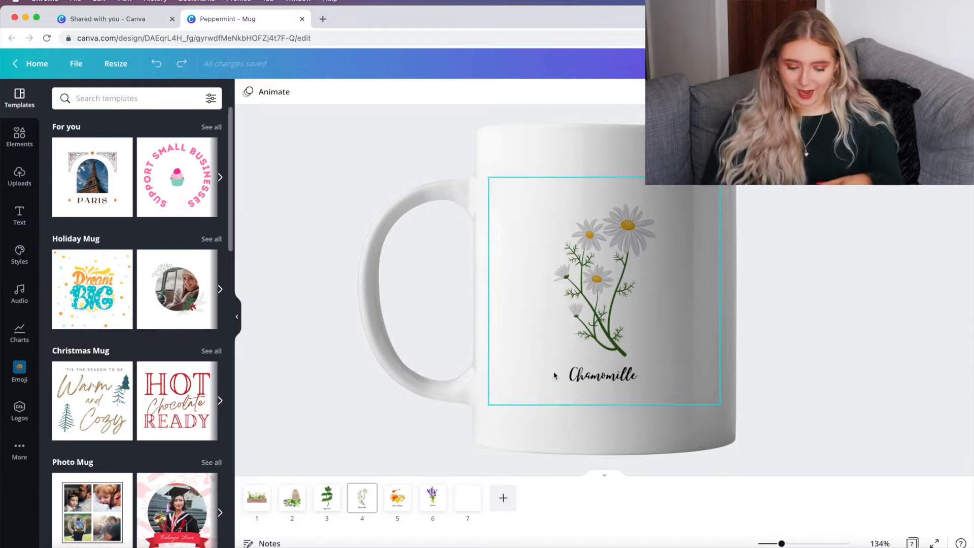
{"action": "left_click", "coordinate": [610, 312]}
{"action": "left_click", "coordinate": [588, 377]}
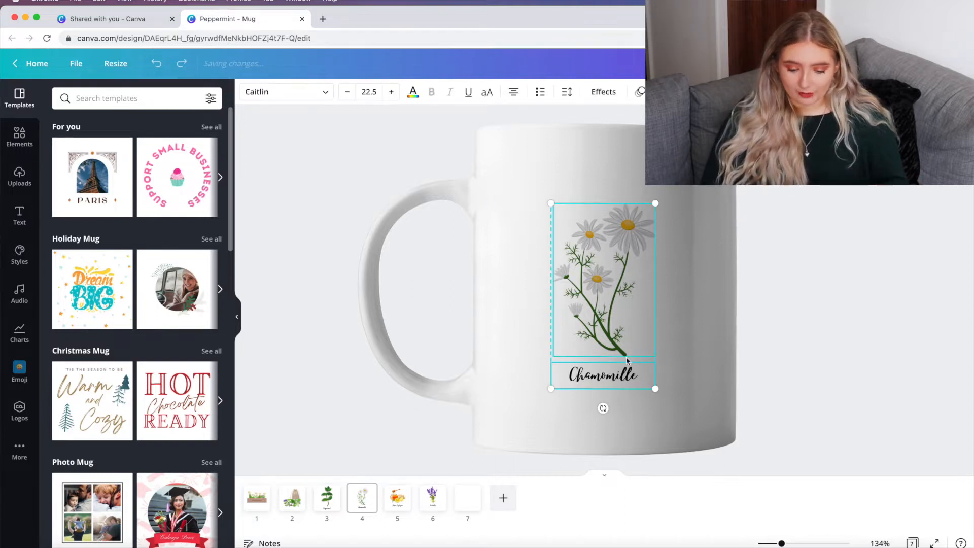
{"action": "left_click", "coordinate": [698, 289]}
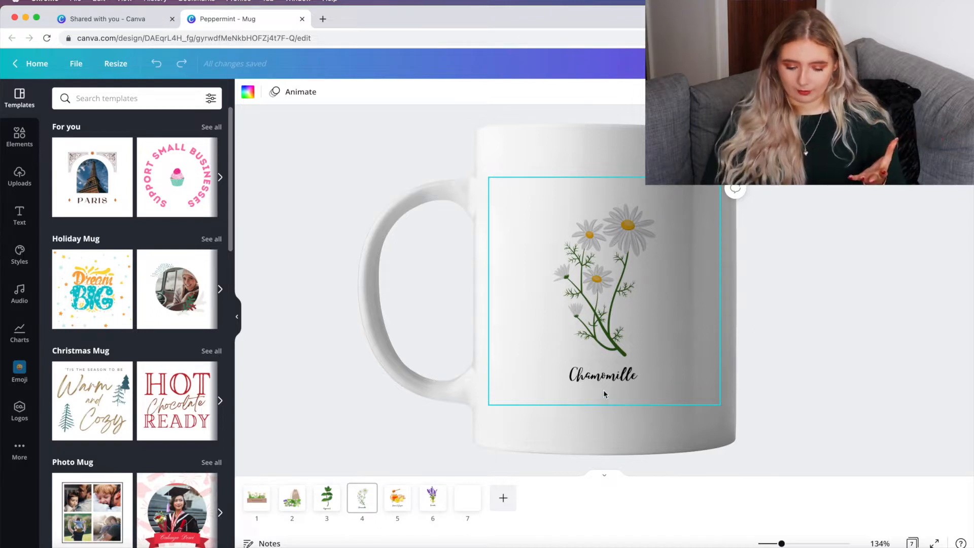
{"action": "left_click", "coordinate": [838, 279]}
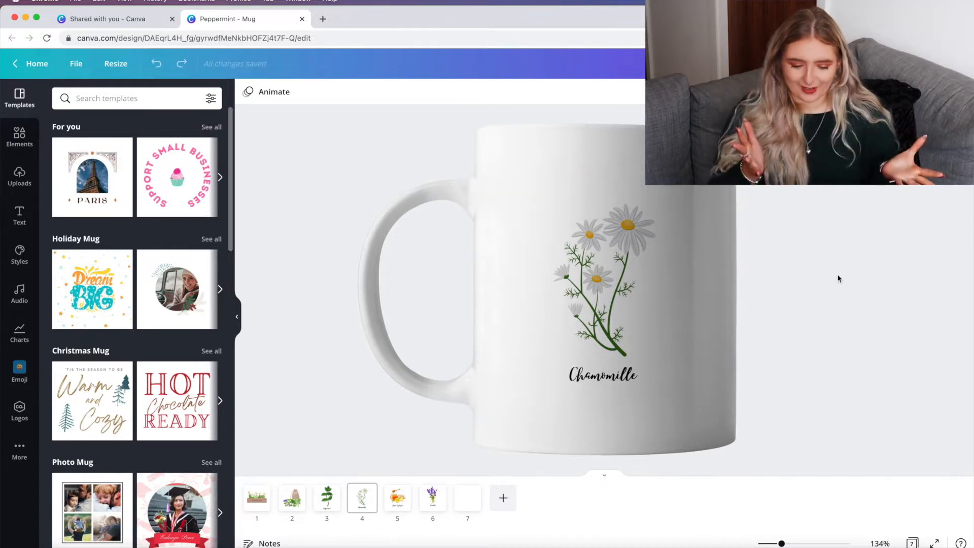
Step: Open Canva in a new tab, search for mug templates and start a new blank Mug design
{"action": "left_click", "coordinate": [322, 21]}
{"action": "type", "text": "canva"}
{"action": "key", "text": "Return"}
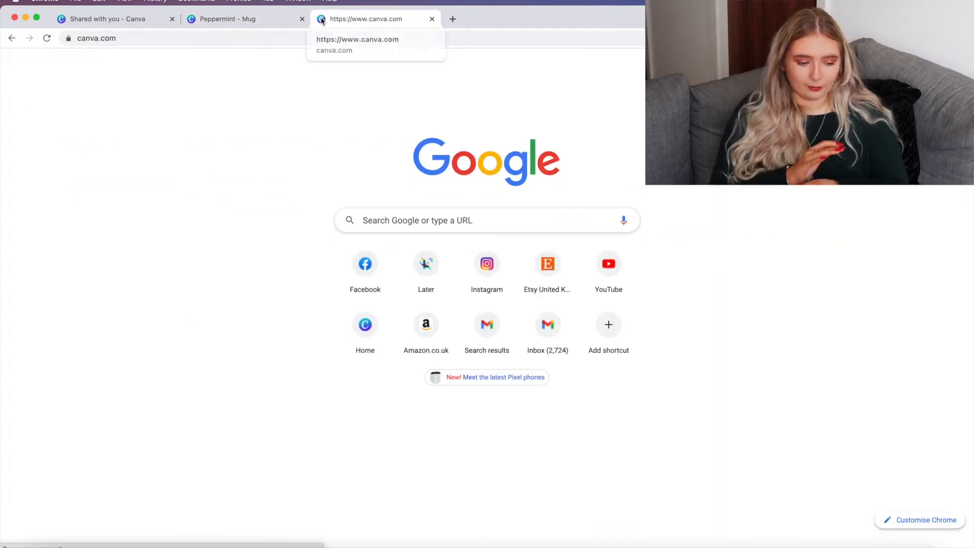
{"action": "type", "text": "mug"}
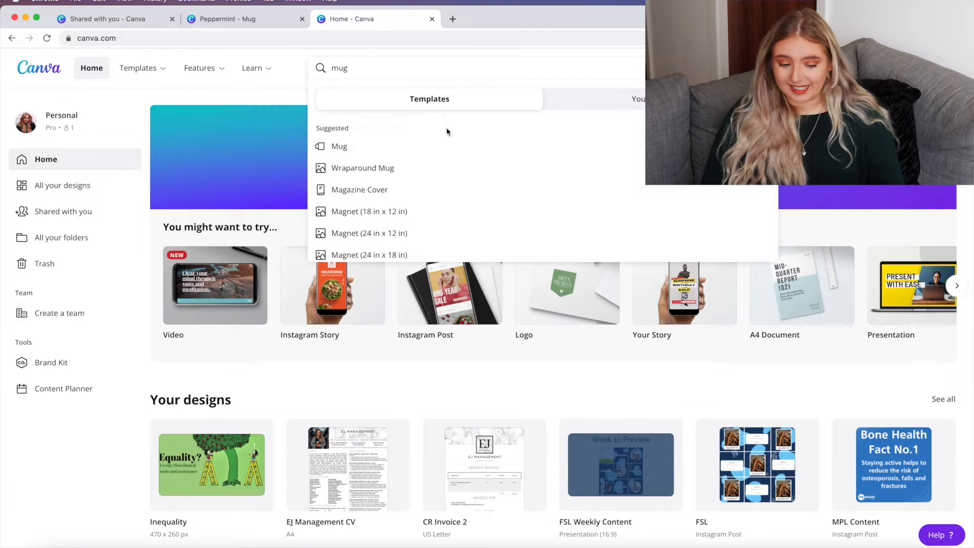
{"action": "left_click", "coordinate": [429, 150]}
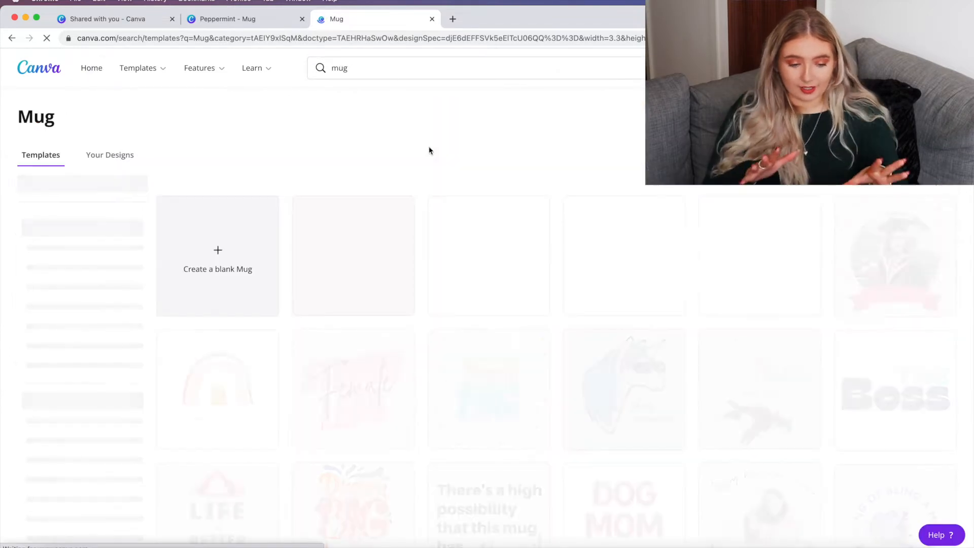
{"action": "left_click", "coordinate": [229, 257]}
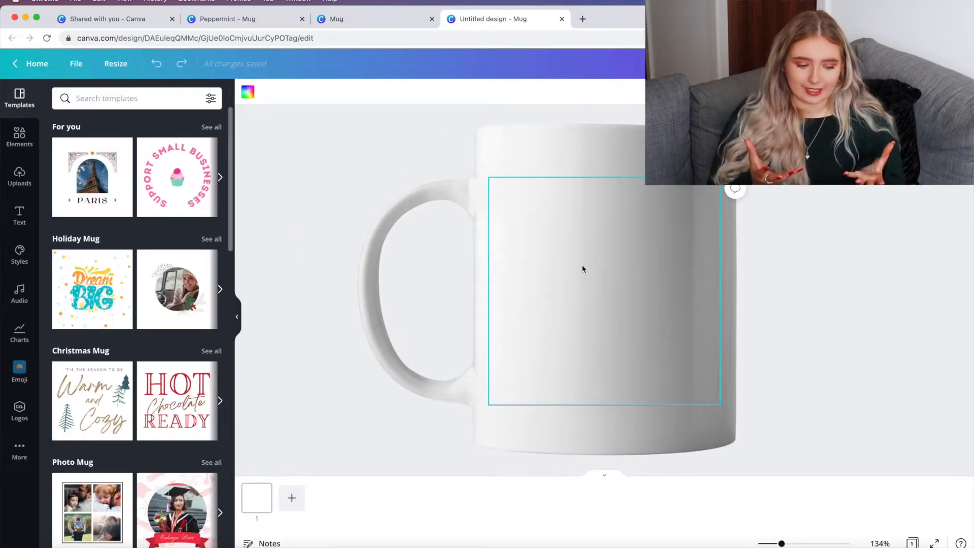
{"action": "key", "text": "ctrl+shift+Tab"}
{"action": "scroll", "coordinate": [485, 430], "scroll_direction": "down", "scroll_amount": 5}
{"action": "scroll", "coordinate": [485, 430], "scroll_direction": "up", "scroll_amount": 1}
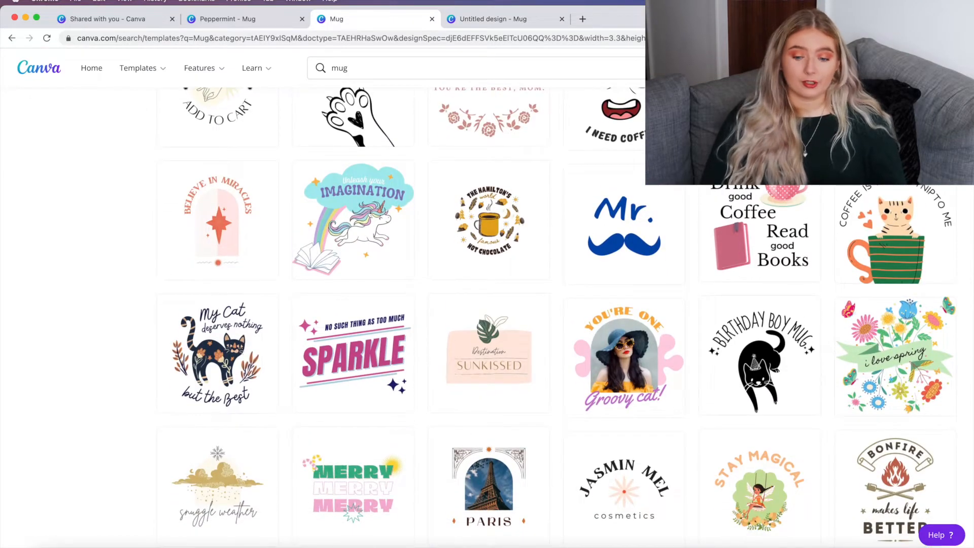
{"action": "key", "text": "ctrl+shift+Tab"}
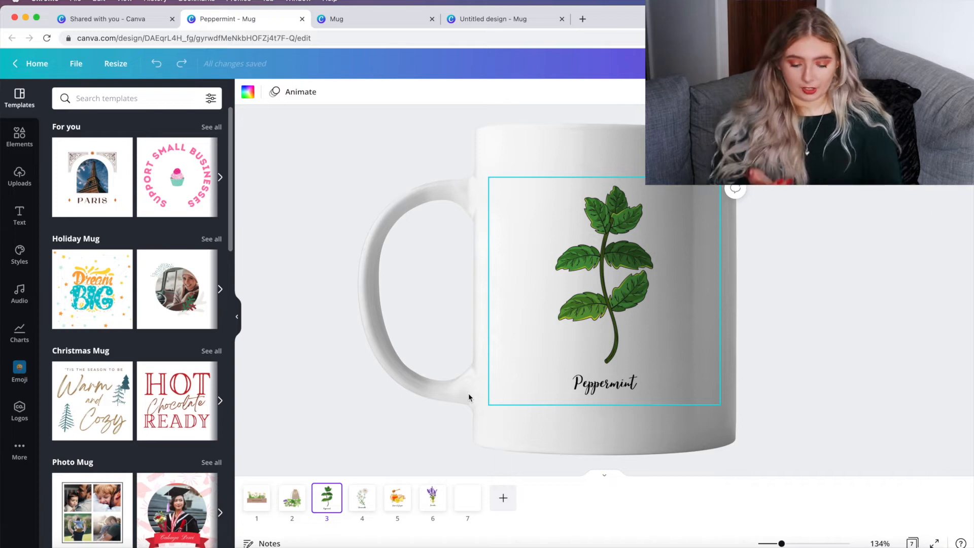
Step: Select the peppermint graphic and its label on page 3 and centre them horizontally on the mug
{"action": "left_click_drag", "start_coordinate": [693, 385], "coordinate": [556, 269]}
{"action": "left_click", "coordinate": [818, 92]}
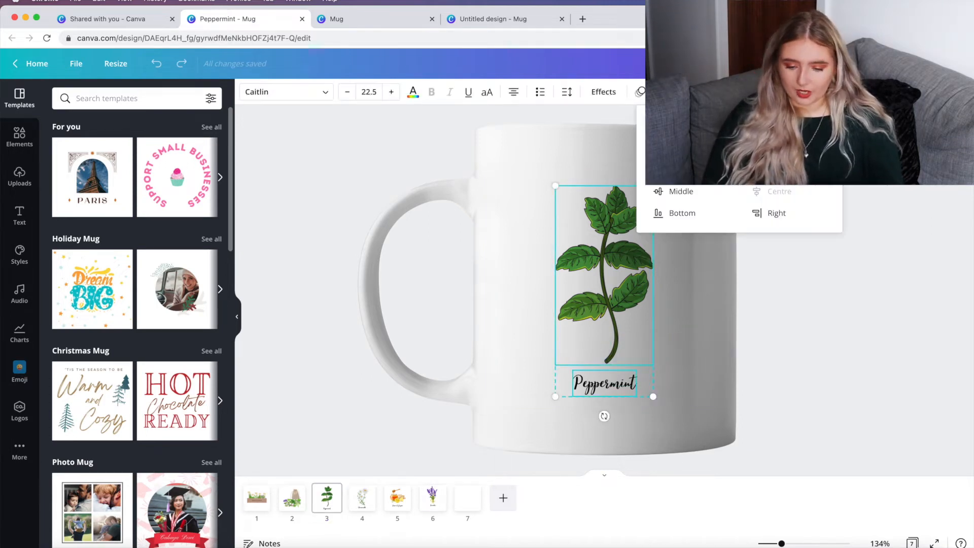
{"action": "left_click", "coordinate": [771, 191]}
{"action": "left_click", "coordinate": [705, 220]}
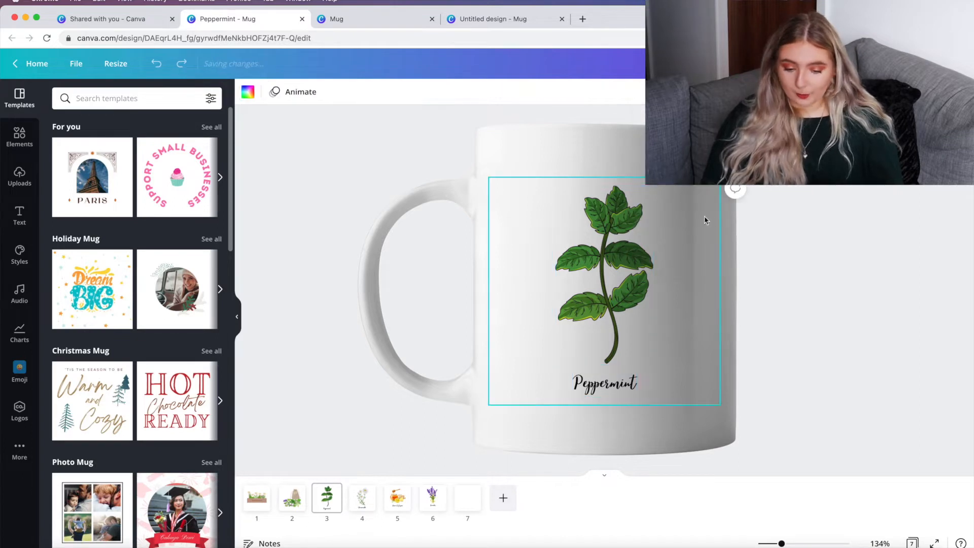
Step: Select the chamomile graphic and label group on page 4 and reposition it on the mug
{"action": "left_click", "coordinate": [590, 388]}
{"action": "left_click_drag", "start_coordinate": [591, 387], "coordinate": [593, 390]}
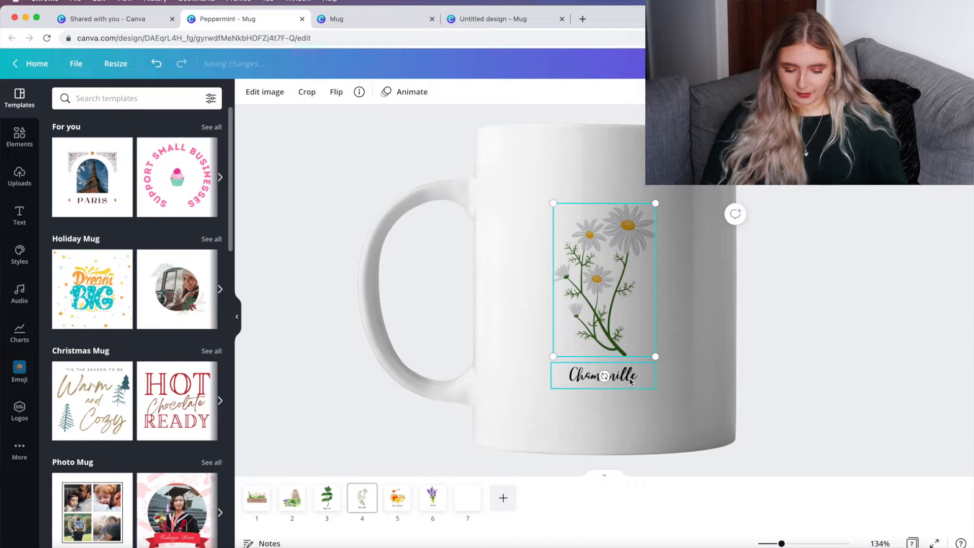
{"action": "left_click", "coordinate": [606, 376], "text": "shift"}
{"action": "left_click_drag", "start_coordinate": [622, 310], "coordinate": [601, 281]}
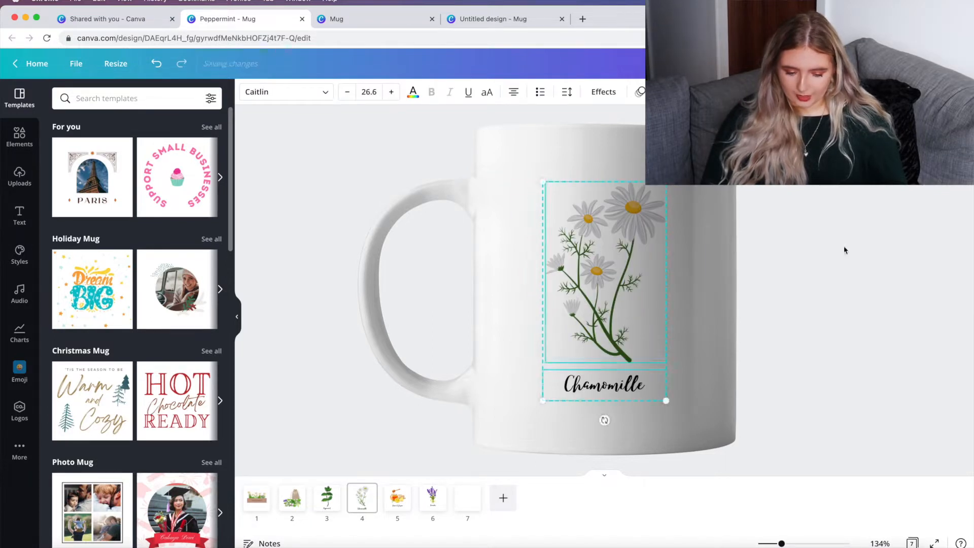
{"action": "left_click", "coordinate": [845, 250]}
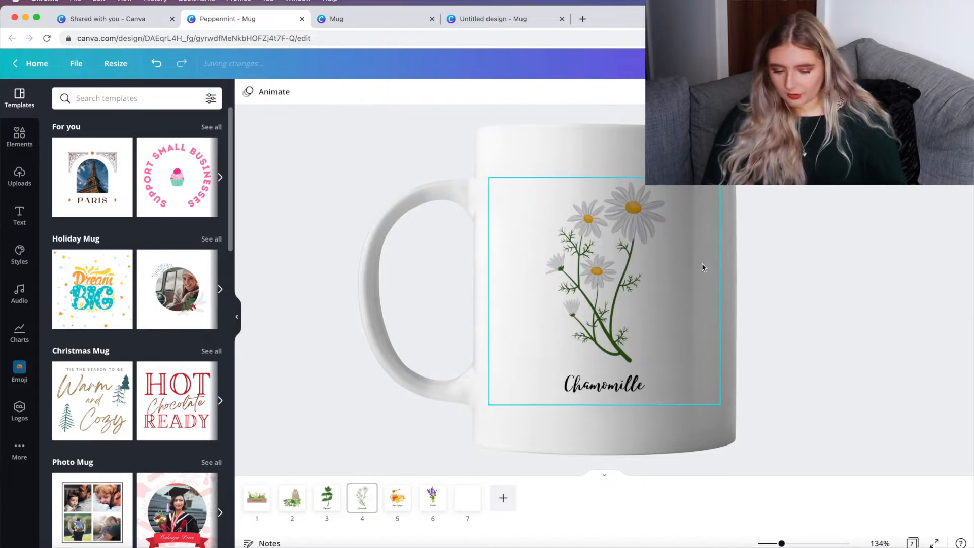
Step: Review the lemon & ginger and lavender pages of the mug design
{"action": "left_click", "coordinate": [396, 496]}
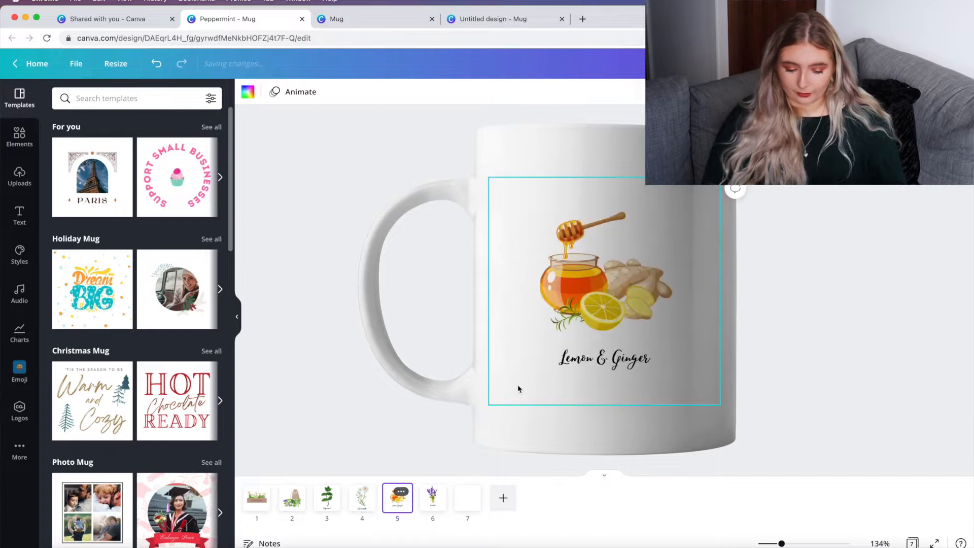
{"action": "left_click", "coordinate": [557, 266]}
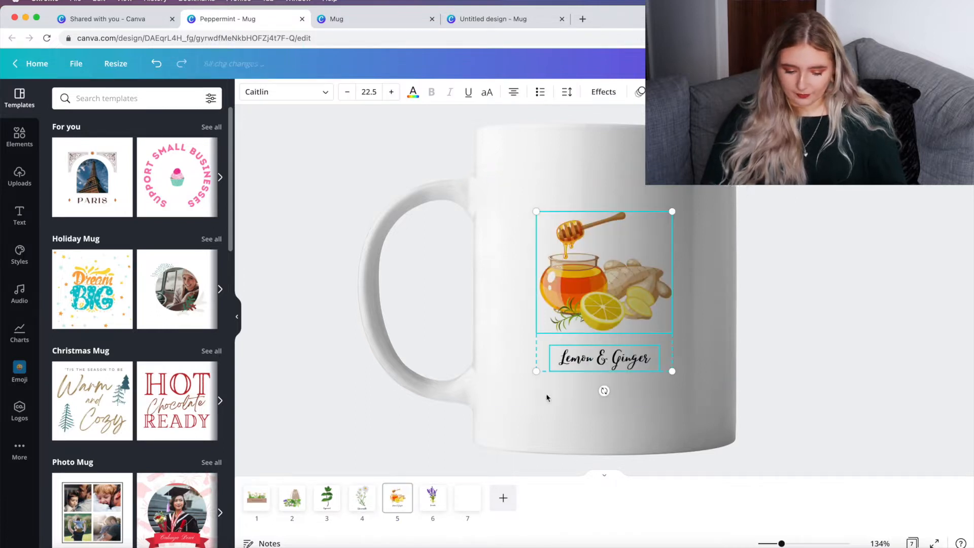
{"action": "left_click", "coordinate": [432, 495]}
Step: Download all seven pages of the mug design as PNG files
{"action": "left_click", "coordinate": [876, 63]}
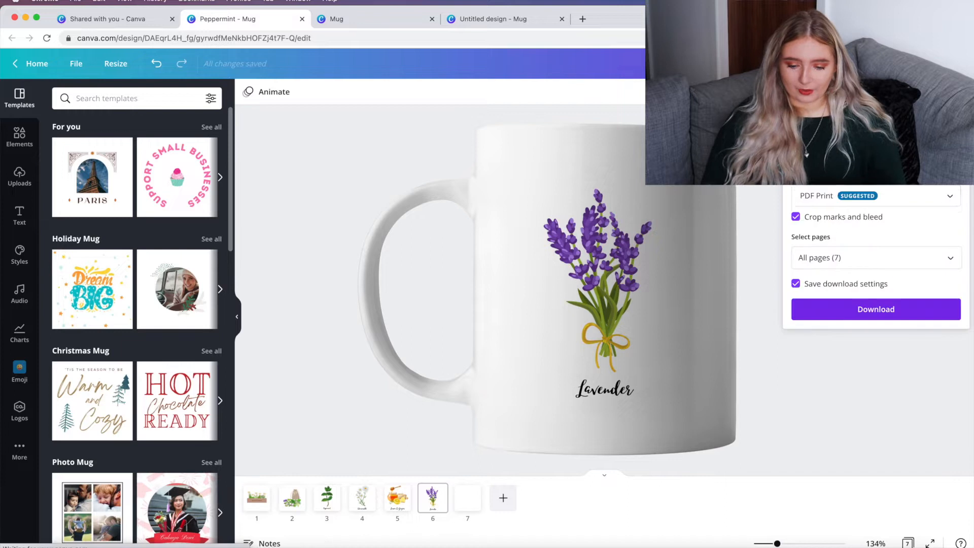
{"action": "left_click", "coordinate": [876, 195]}
{"action": "left_click", "coordinate": [863, 104]}
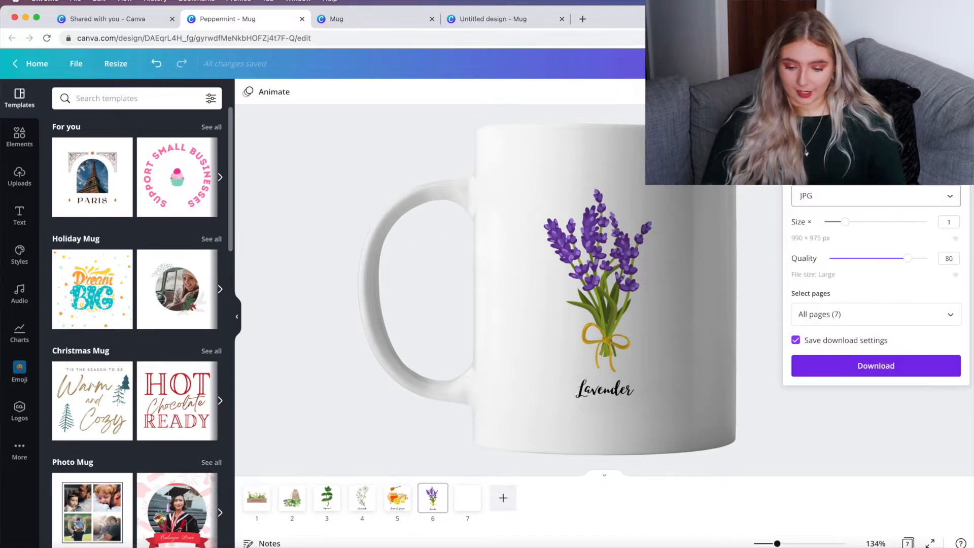
{"action": "left_click", "coordinate": [862, 226]}
{"action": "left_click", "coordinate": [862, 258]}
{"action": "left_click", "coordinate": [855, 323]}
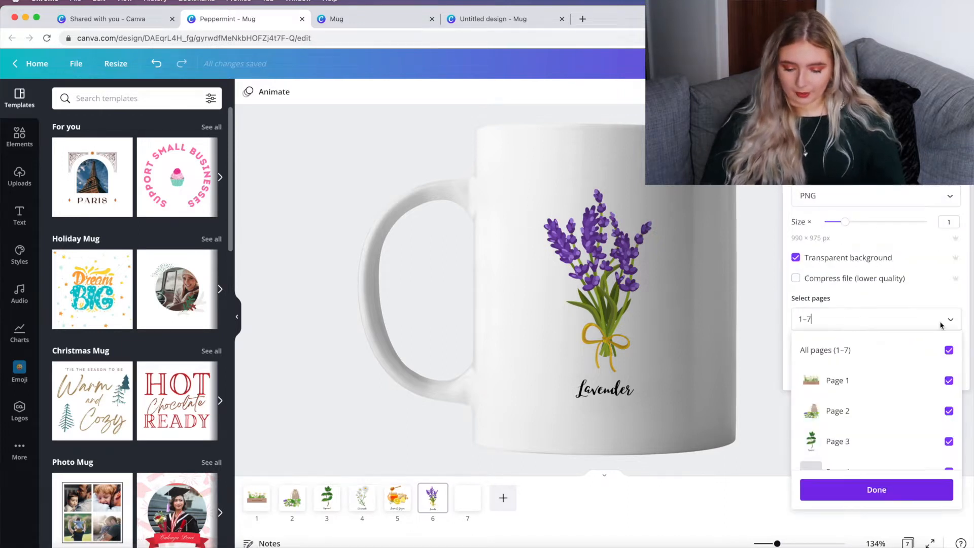
{"action": "scroll", "coordinate": [884, 400], "scroll_direction": "down", "scroll_amount": 3}
{"action": "left_click", "coordinate": [876, 433]}
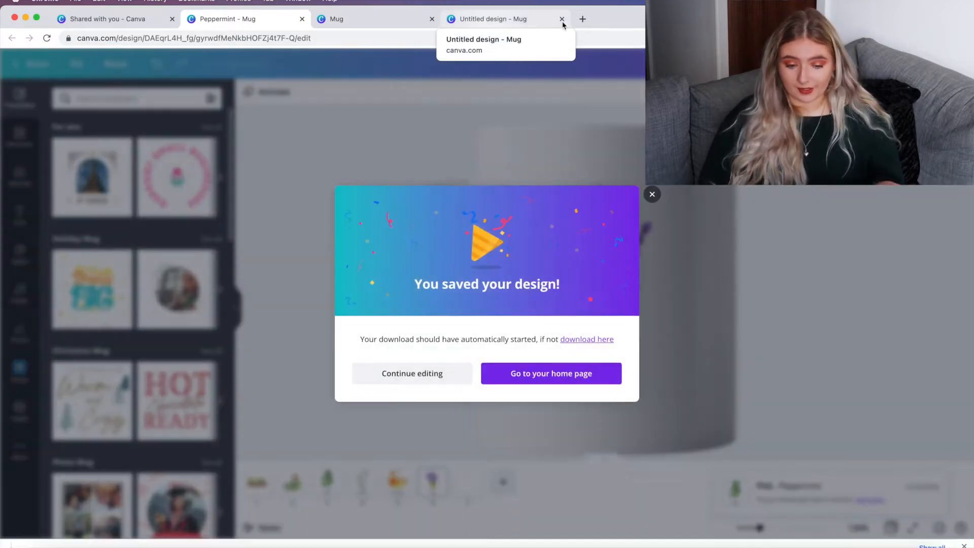
Step: Open a new tab and go to the Canva designs page
{"action": "left_click", "coordinate": [582, 19]}
{"action": "type", "text": "ca"}
{"action": "key", "text": "Return"}
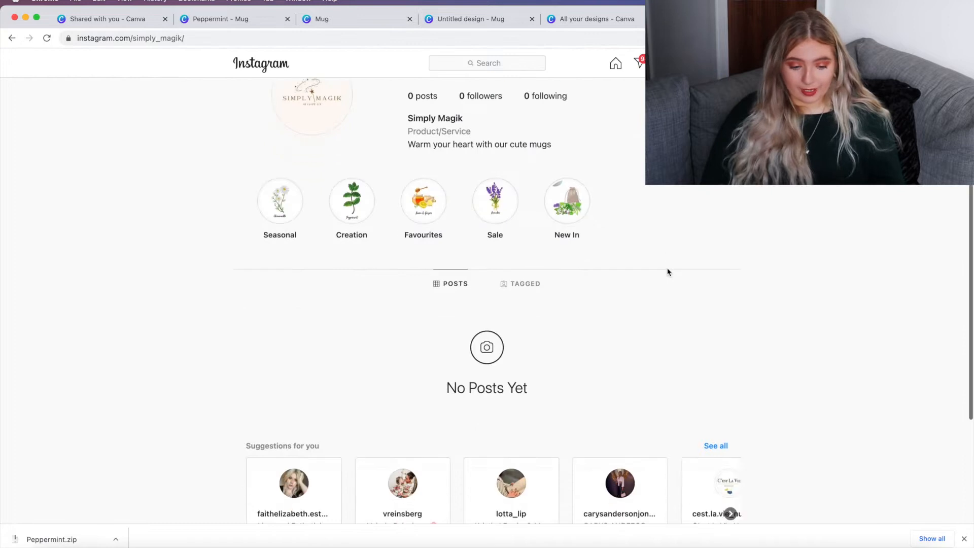
Step: Follow the simply_magik Instagram account from its profile page
{"action": "scroll", "coordinate": [667, 272], "scroll_direction": "up", "scroll_amount": 2}
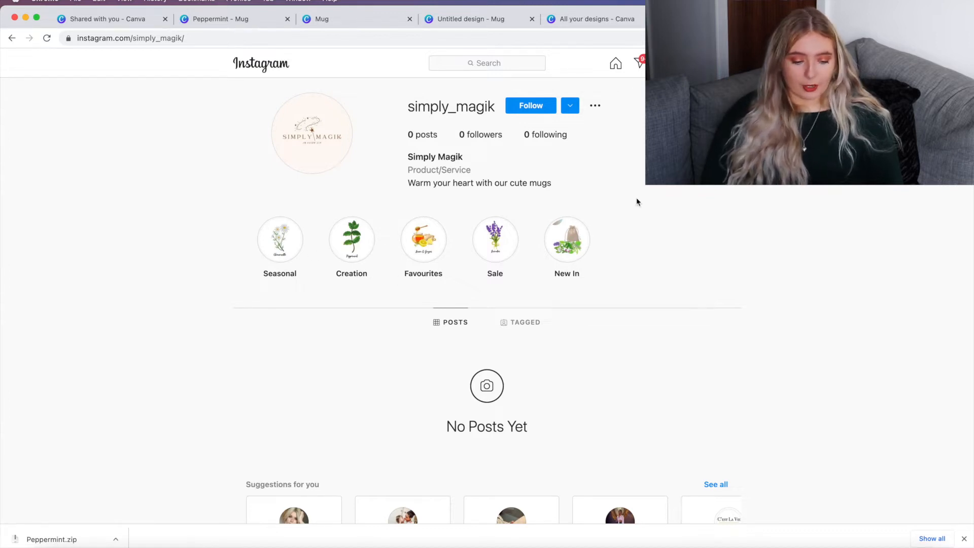
{"action": "left_click", "coordinate": [528, 114]}
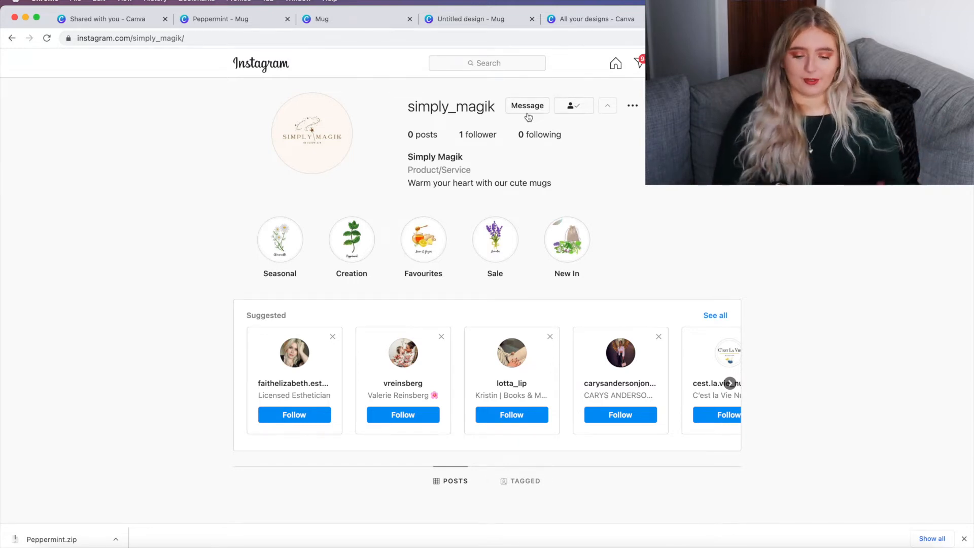
{"action": "scroll", "coordinate": [528, 117], "scroll_direction": "down", "scroll_amount": 1}
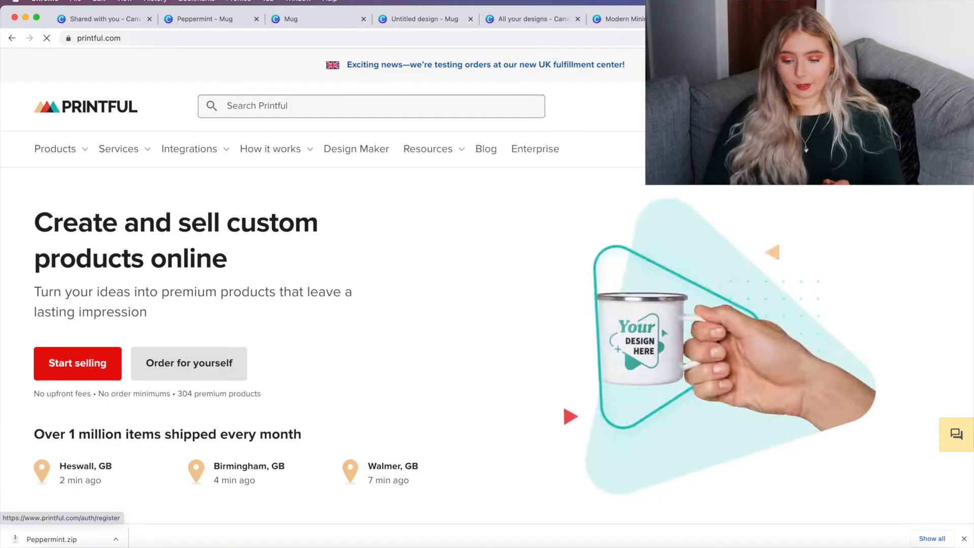
Step: Start selling on Printful and look over the new dashboard
{"action": "left_click", "coordinate": [76, 363]}
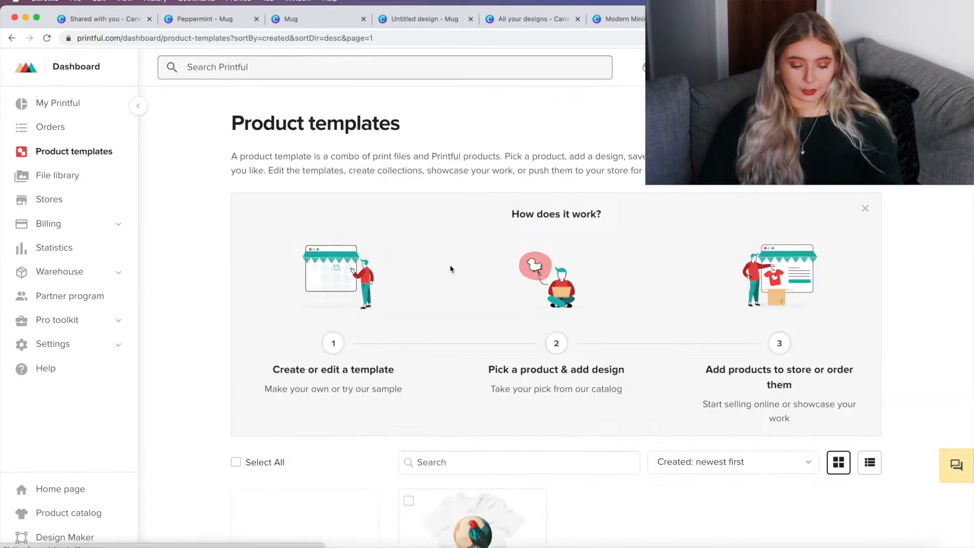
{"action": "scroll", "coordinate": [450, 266], "scroll_direction": "down", "scroll_amount": 5}
{"action": "scroll", "coordinate": [450, 265], "scroll_direction": "up", "scroll_amount": 5}
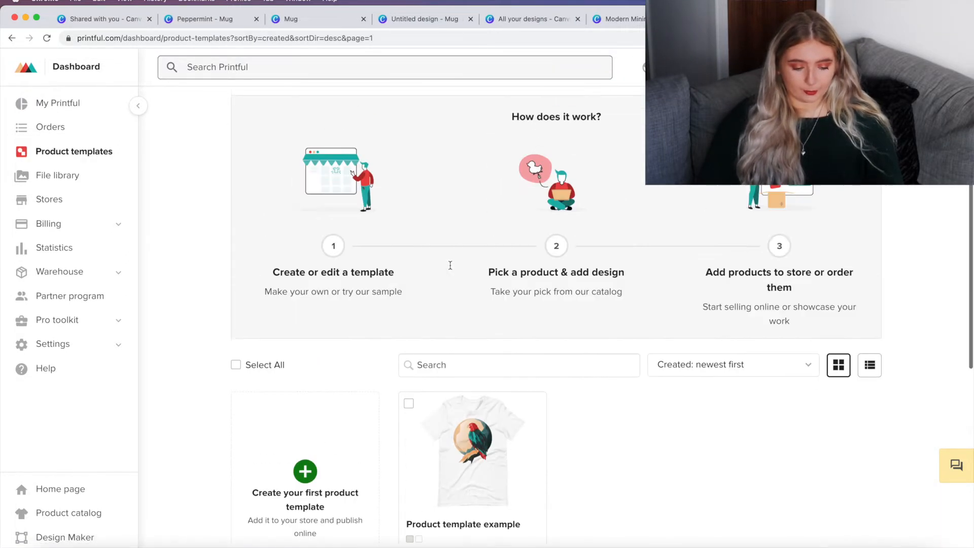
Step: Create a first product template using the White Glossy Mug from the Coffee mugs category
{"action": "scroll", "coordinate": [450, 265], "scroll_direction": "down", "scroll_amount": 7}
{"action": "left_click", "coordinate": [319, 282]}
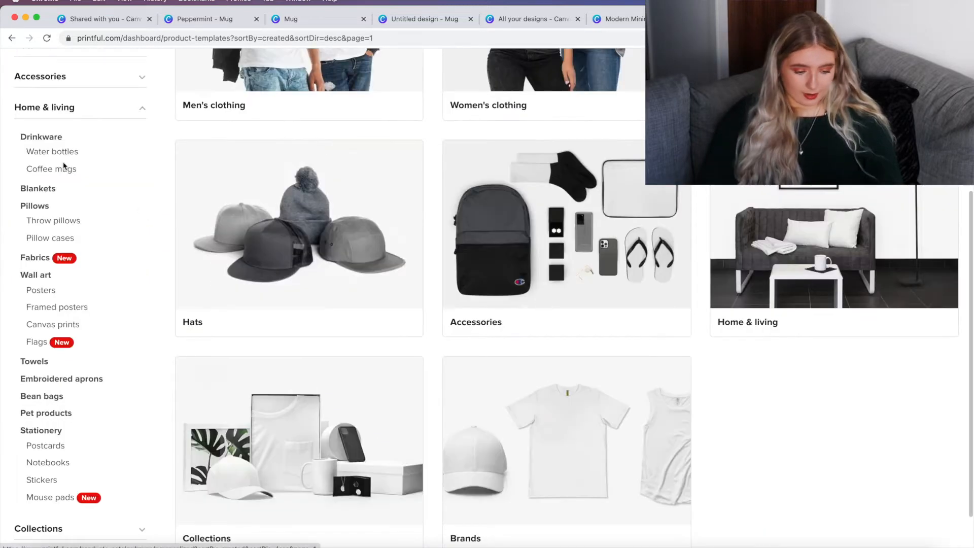
{"action": "left_click", "coordinate": [63, 171]}
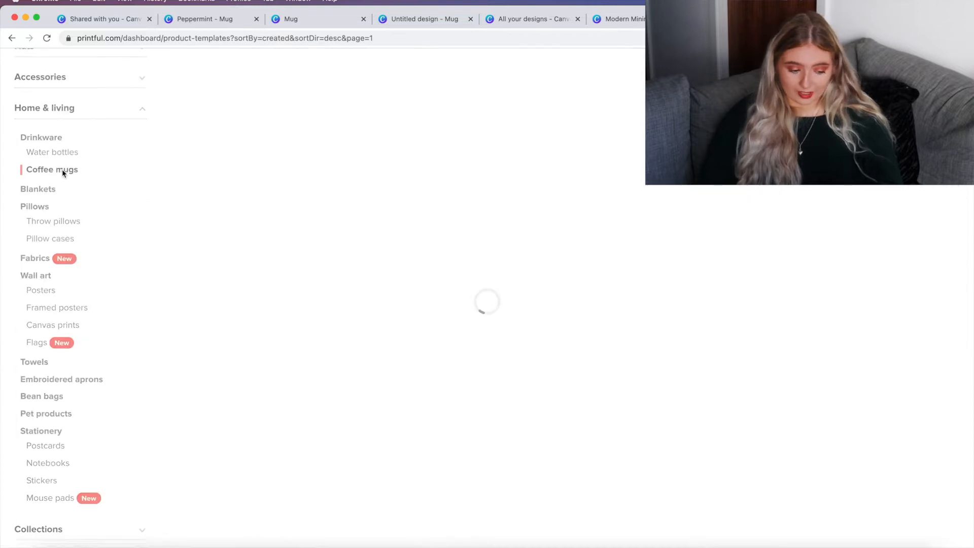
{"action": "scroll", "coordinate": [590, 95], "scroll_direction": "up", "scroll_amount": 3}
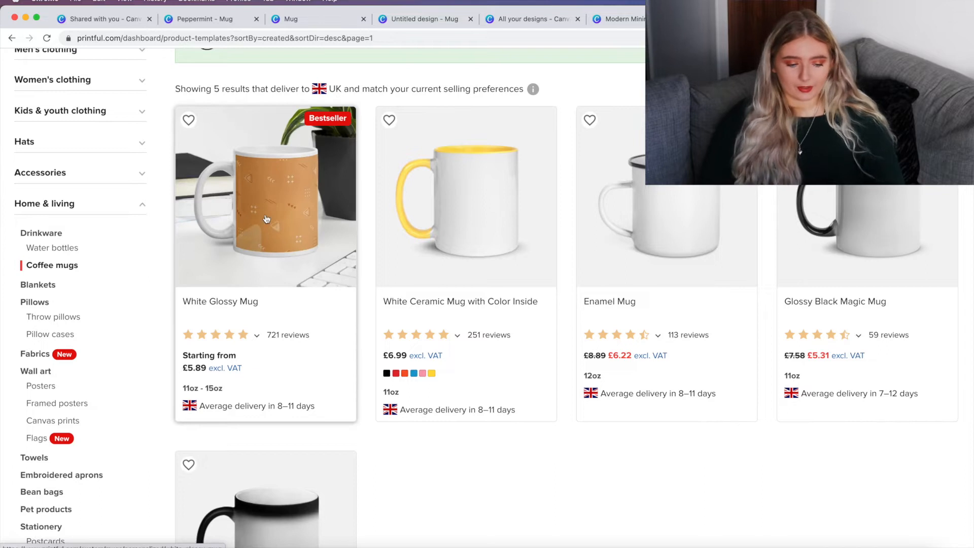
{"action": "left_click", "coordinate": [263, 217]}
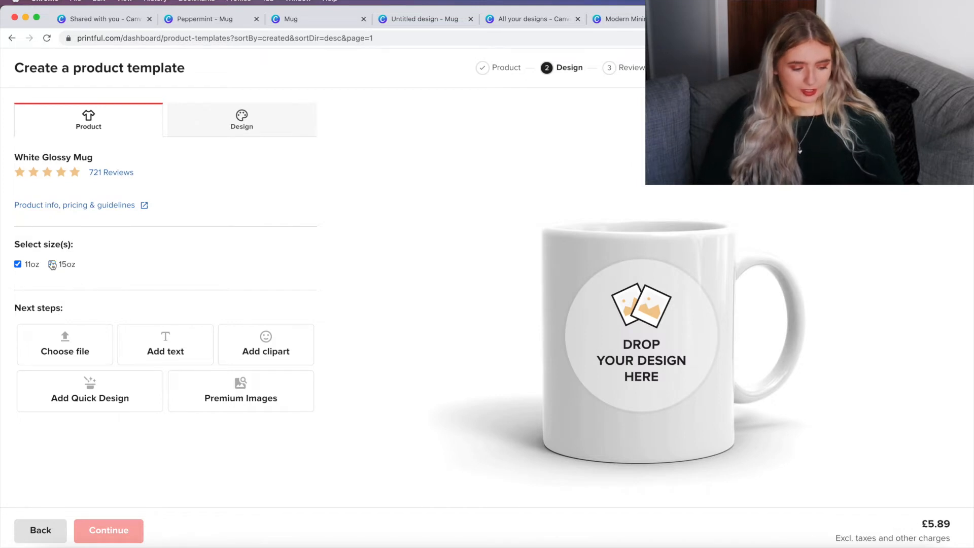
Step: Upload the lavender design file 6.png and place it on the mug template
{"action": "left_click", "coordinate": [79, 345]}
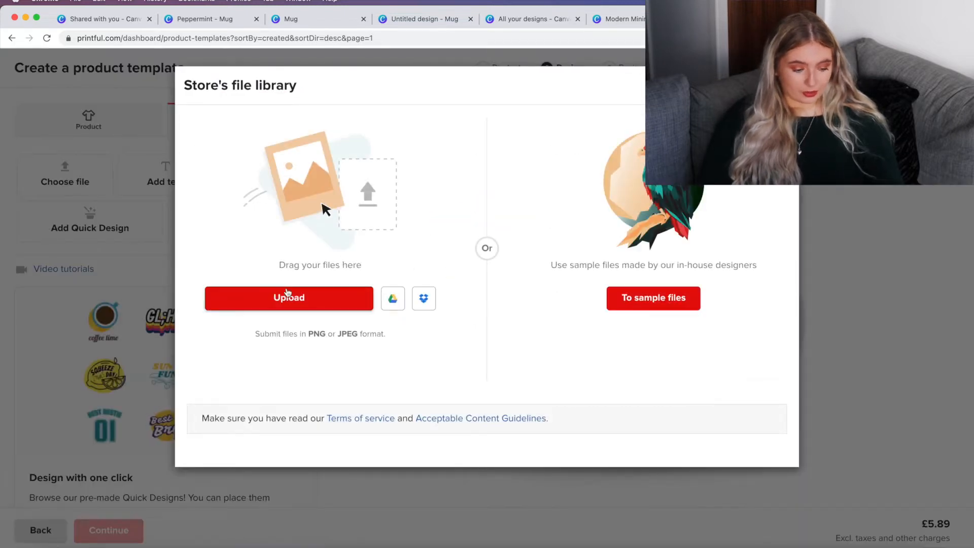
{"action": "left_click", "coordinate": [275, 304]}
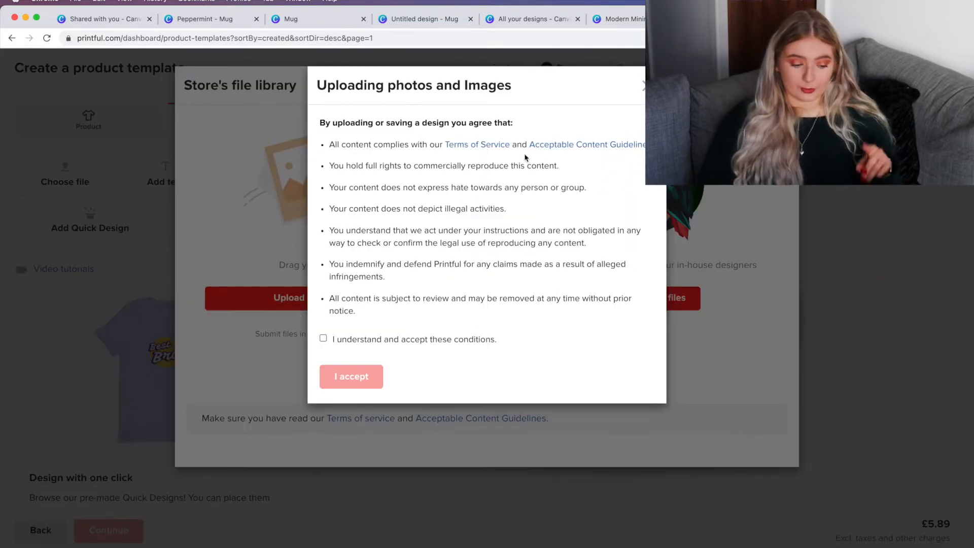
{"action": "left_click", "coordinate": [646, 86]}
{"action": "left_click", "coordinate": [53, 547]}
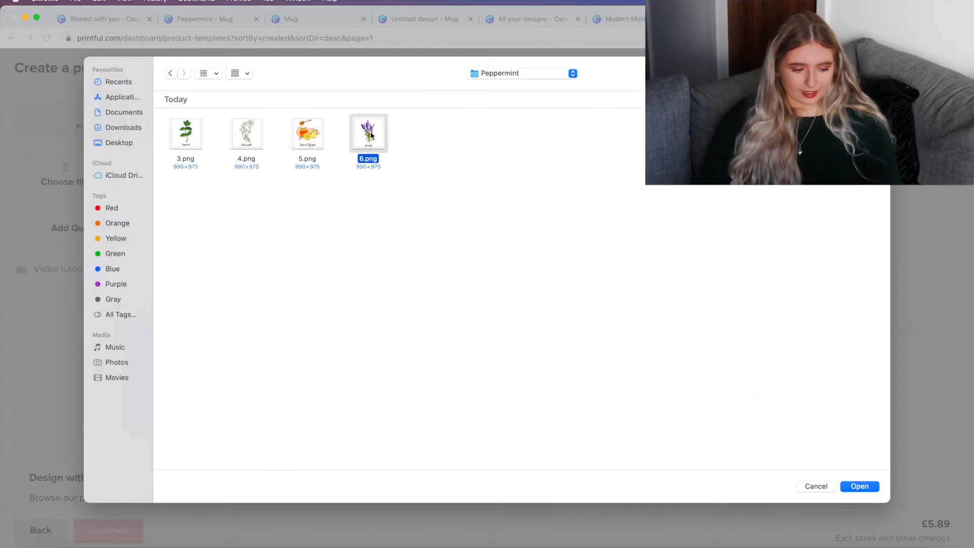
{"action": "double_click", "coordinate": [369, 134]}
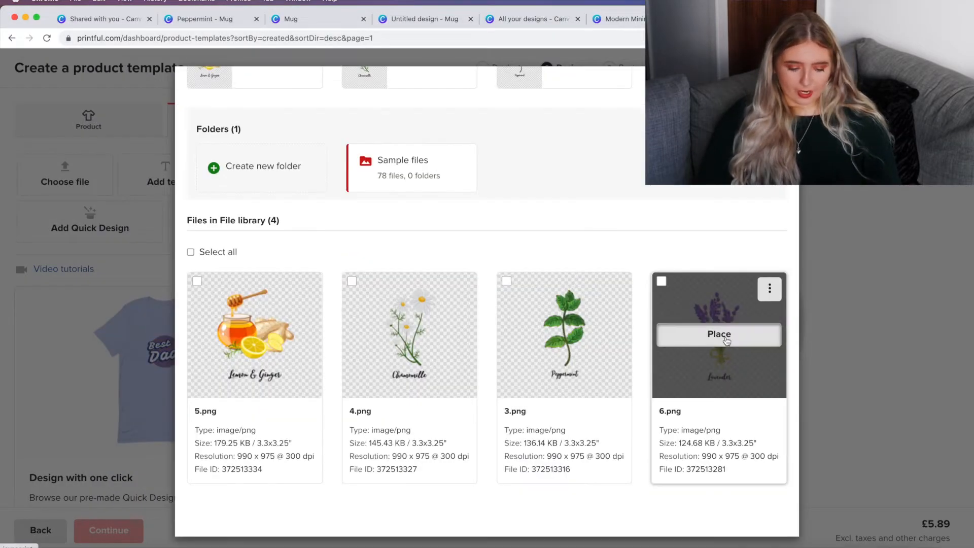
{"action": "left_click", "coordinate": [725, 336]}
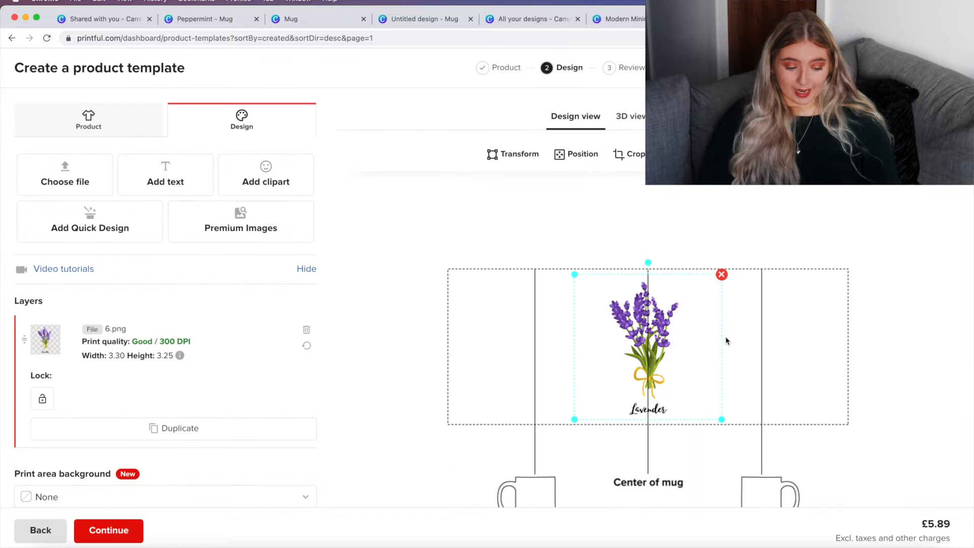
Step: Enable duplicating the design on both sides of the mug
{"action": "scroll", "coordinate": [726, 339], "scroll_direction": "down", "scroll_amount": 3}
{"action": "left_click", "coordinate": [677, 486]}
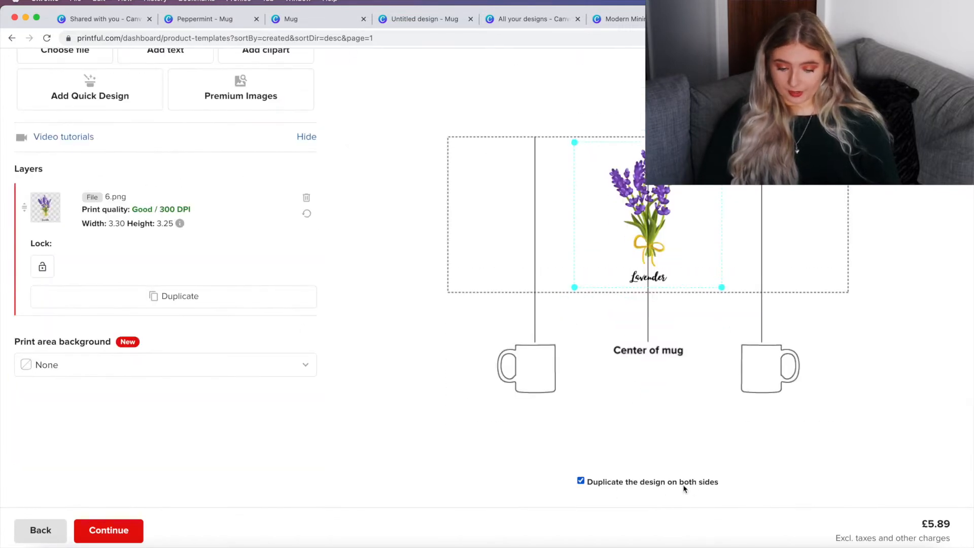
Step: Move the lavender design from the mug's center to the right side of the print area
{"action": "left_click_drag", "start_coordinate": [649, 229], "coordinate": [762, 228]}
{"action": "scroll", "coordinate": [632, 119], "scroll_direction": "up", "scroll_amount": 3}
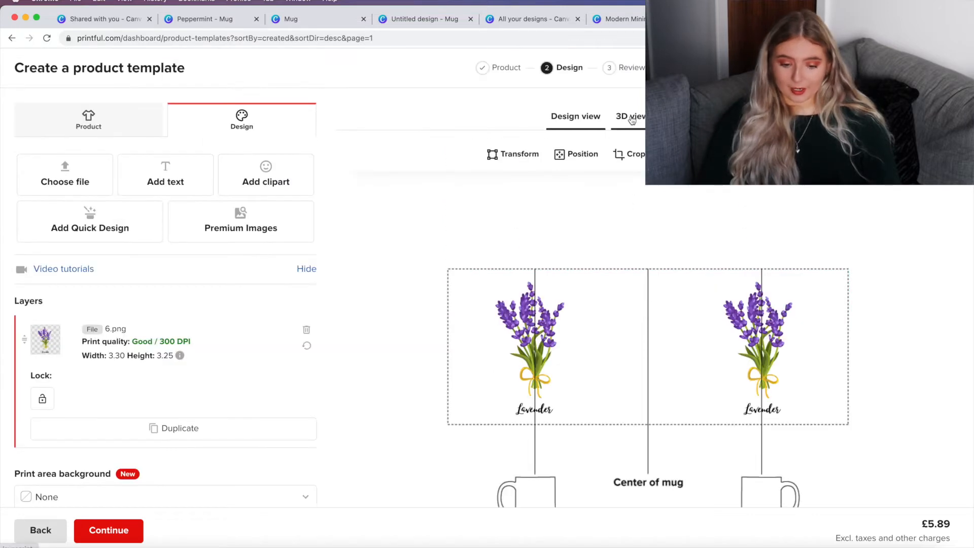
Step: Preview the mug in the 3D view and browse through the generated mockup images
{"action": "left_click", "coordinate": [632, 120]}
{"action": "scroll", "coordinate": [598, 326], "scroll_direction": "down", "scroll_amount": 2}
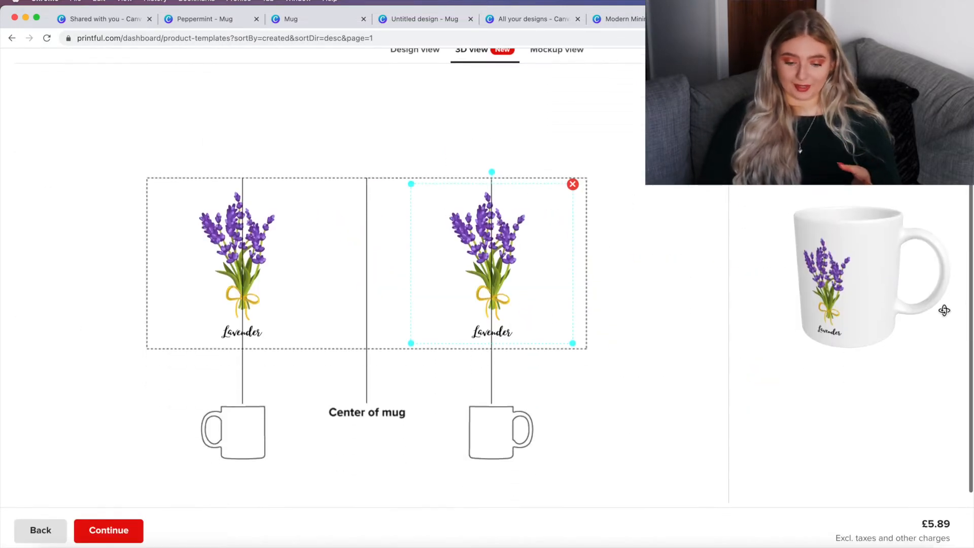
{"action": "left_click_drag", "start_coordinate": [942, 309], "coordinate": [960, 290]}
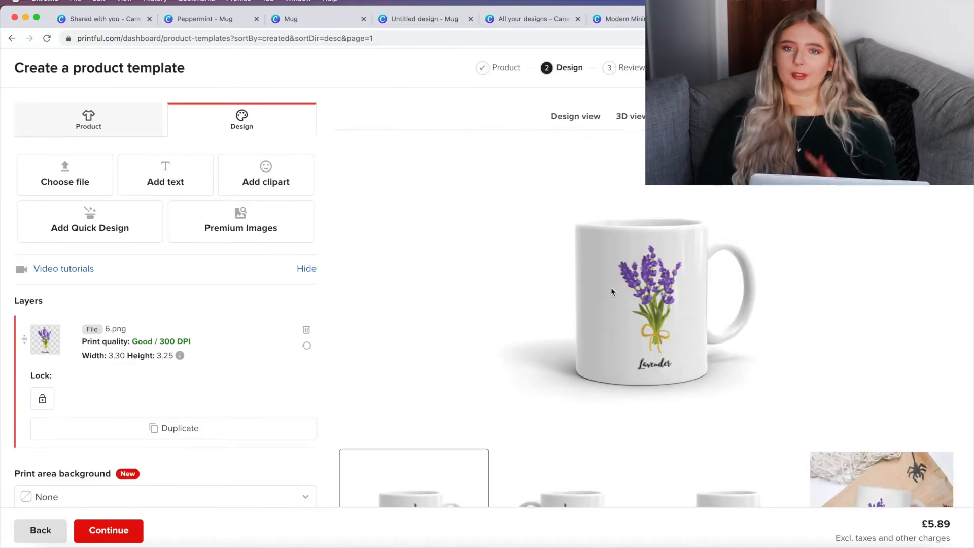
{"action": "scroll", "coordinate": [611, 287], "scroll_direction": "down", "scroll_amount": 3}
{"action": "scroll", "coordinate": [857, 402], "scroll_direction": "down", "scroll_amount": 5}
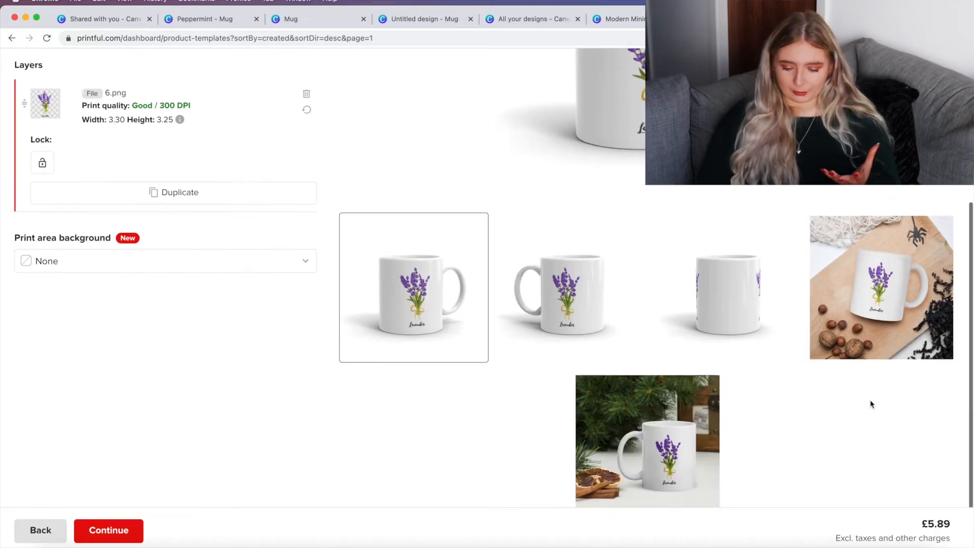
{"action": "left_click", "coordinate": [660, 406]}
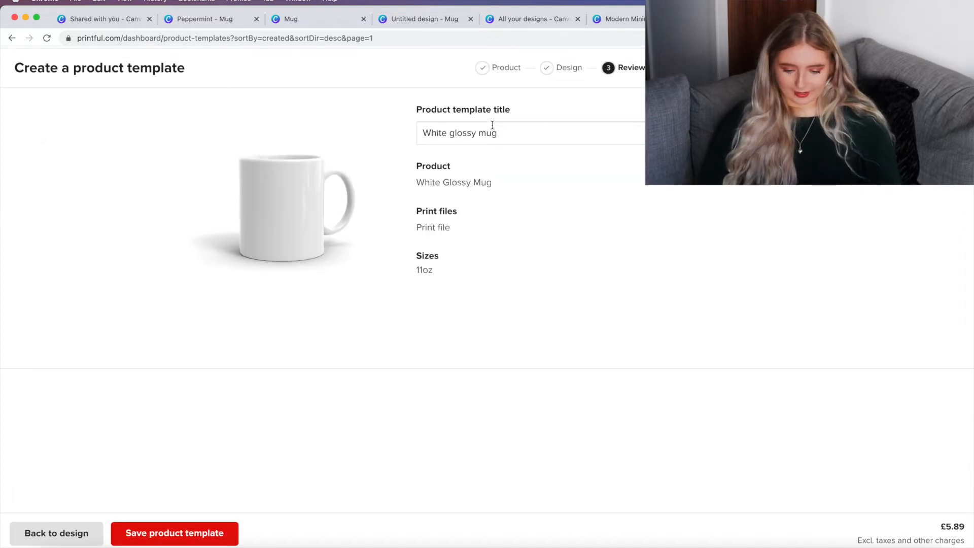
{"action": "left_click_drag", "start_coordinate": [502, 131], "coordinate": [411, 132]}
{"action": "key", "text": "Right"}
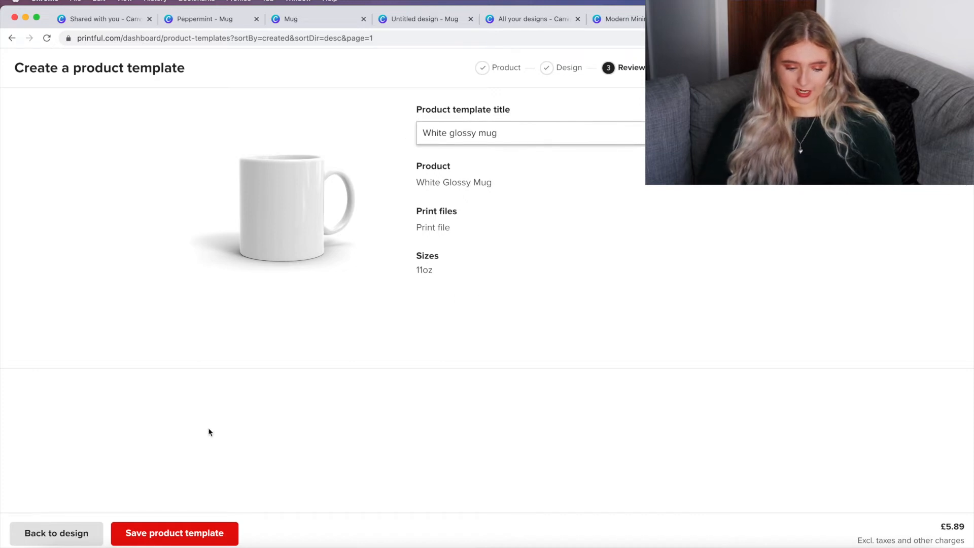
Step: Save the White glossy mug product template
{"action": "left_click", "coordinate": [175, 533]}
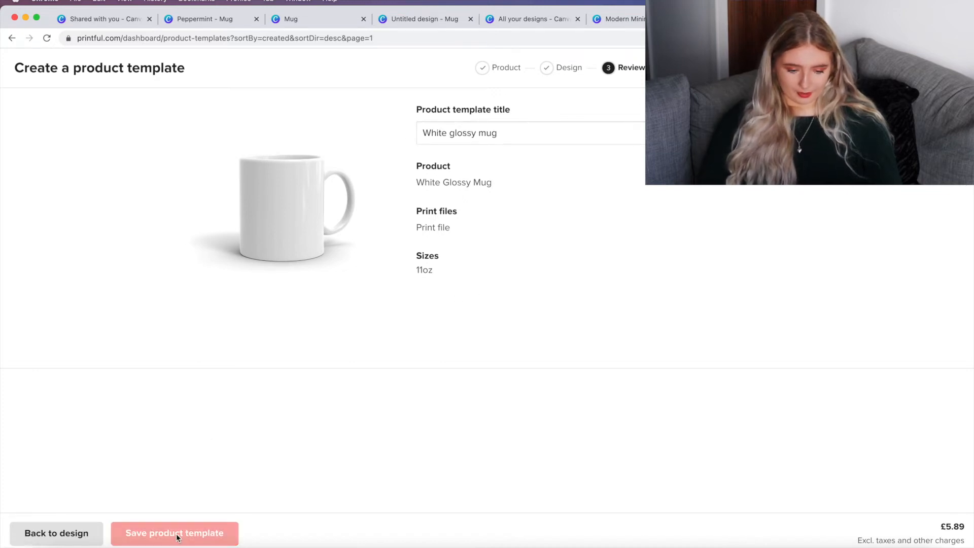
{"action": "scroll", "coordinate": [514, 407], "scroll_direction": "down", "scroll_amount": 3}
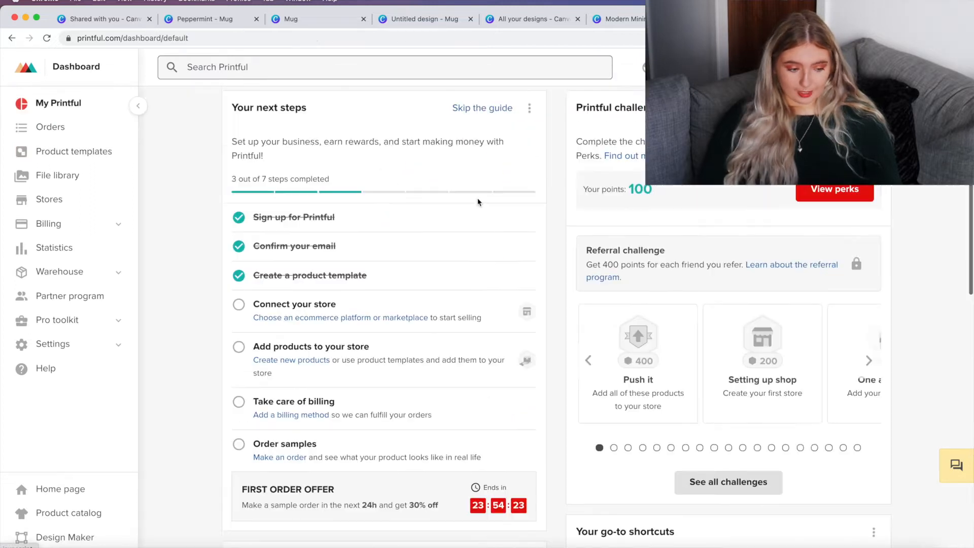
Step: Open the store connection options from the dashboard's next steps guide
{"action": "scroll", "coordinate": [478, 200], "scroll_direction": "down", "scroll_amount": 1}
{"action": "scroll", "coordinate": [478, 201], "scroll_direction": "down", "scroll_amount": 1}
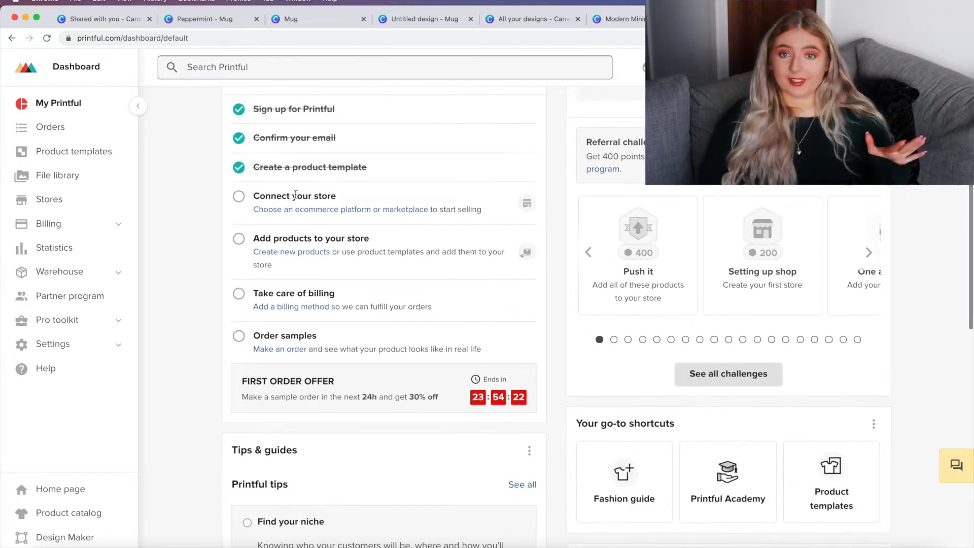
{"action": "left_click", "coordinate": [308, 211]}
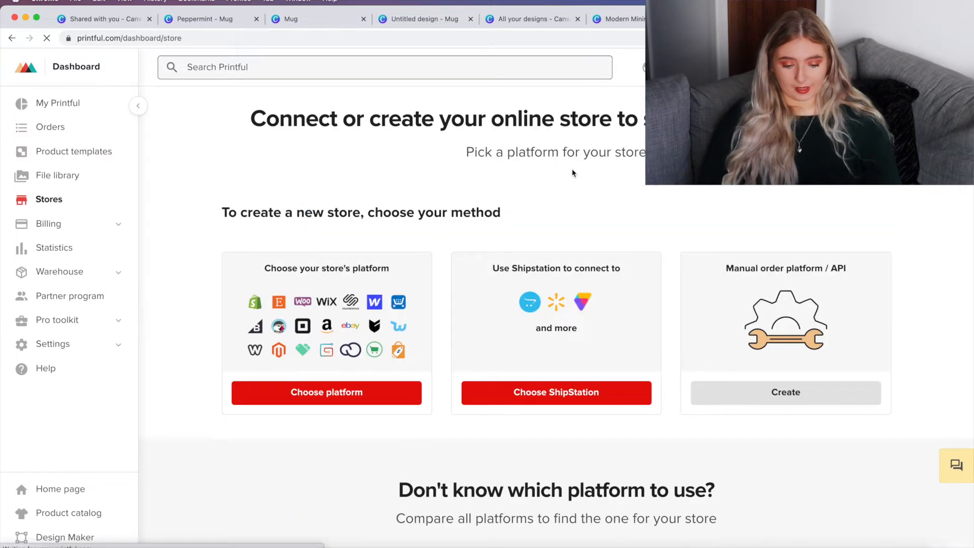
{"action": "scroll", "coordinate": [583, 180], "scroll_direction": "down", "scroll_amount": 2}
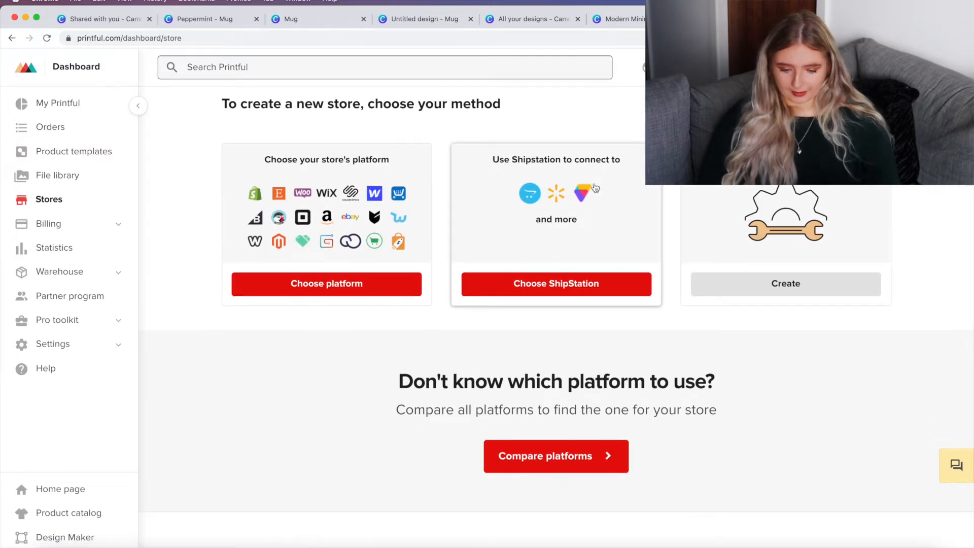
{"action": "scroll", "coordinate": [558, 304], "scroll_direction": "up", "scroll_amount": 2}
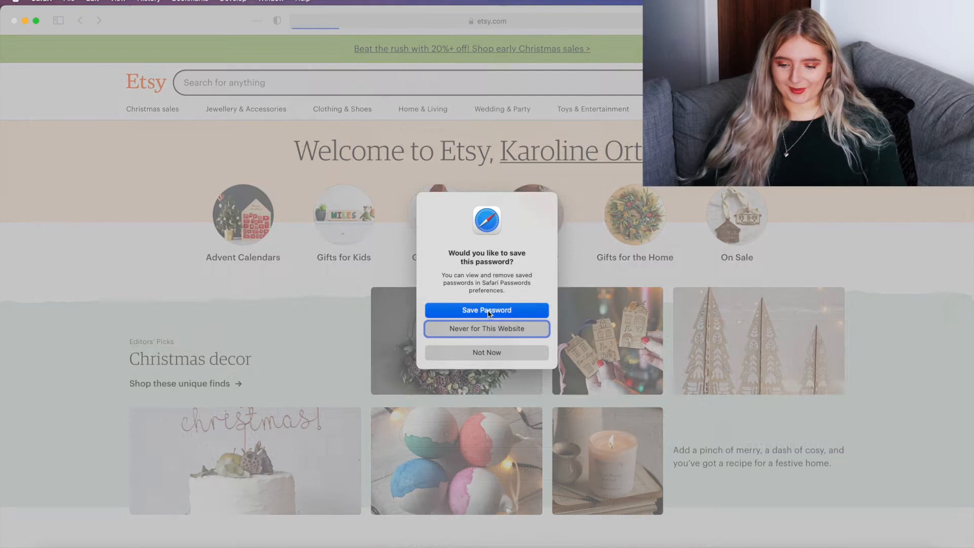
Step: Switch to the Etsy site in Safari and save the sign-in password when prompted
{"action": "left_click", "coordinate": [502, 309]}
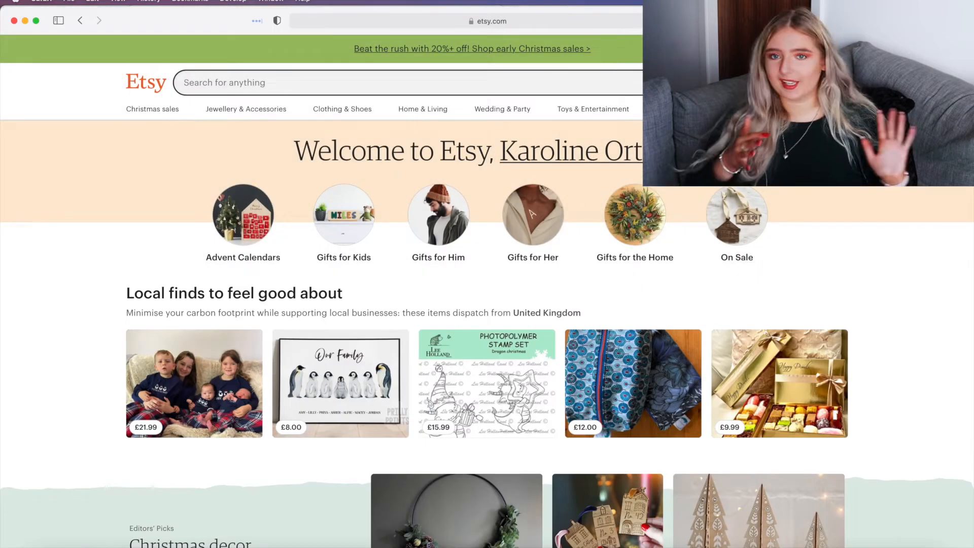
{"action": "left_click", "coordinate": [807, 83]}
{"action": "left_click", "coordinate": [806, 82]}
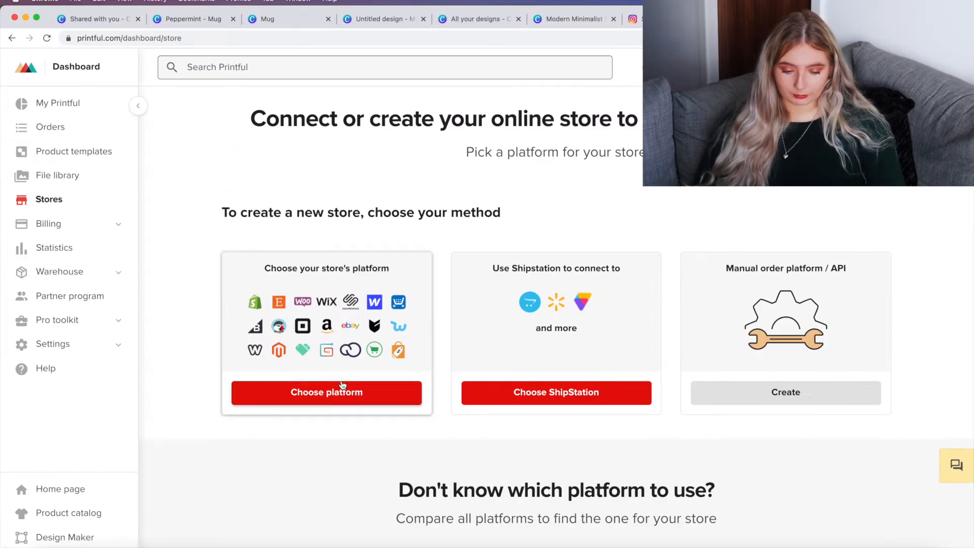
Step: Choose Etsy as the store platform, connect it to Printful and allow access
{"action": "left_click", "coordinate": [341, 403]}
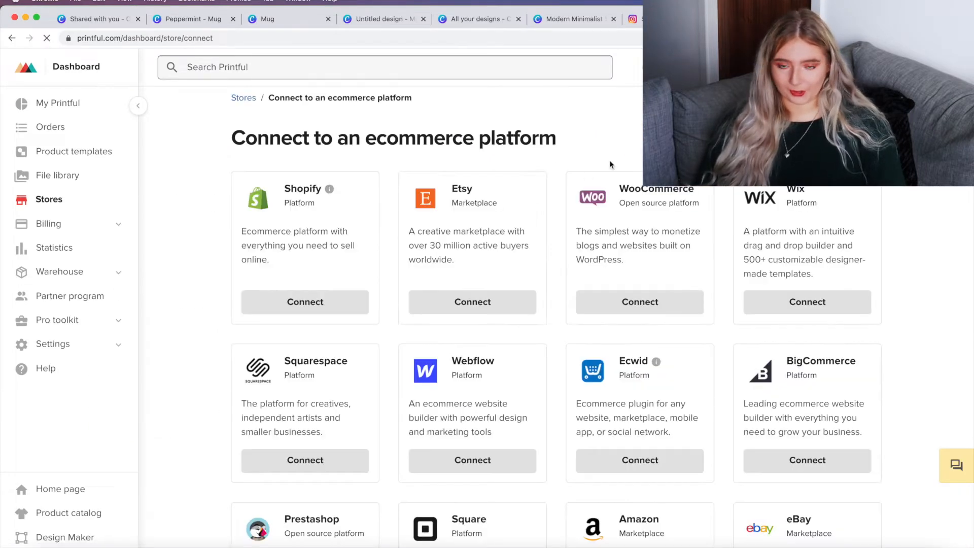
{"action": "left_click", "coordinate": [449, 303]}
{"action": "scroll", "coordinate": [523, 312], "scroll_direction": "down", "scroll_amount": 3}
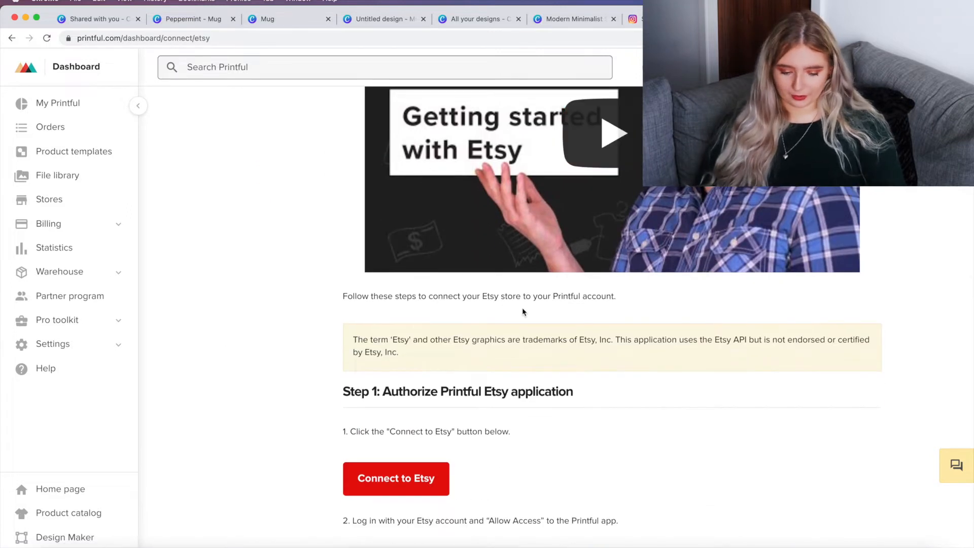
{"action": "scroll", "coordinate": [524, 312], "scroll_direction": "down", "scroll_amount": 3}
{"action": "scroll", "coordinate": [522, 308], "scroll_direction": "down", "scroll_amount": 2}
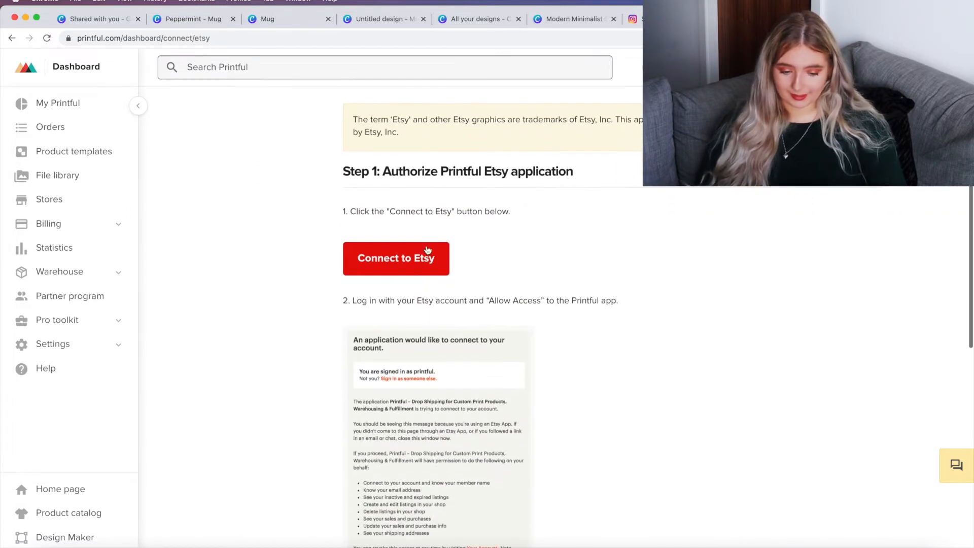
{"action": "left_click", "coordinate": [414, 276]}
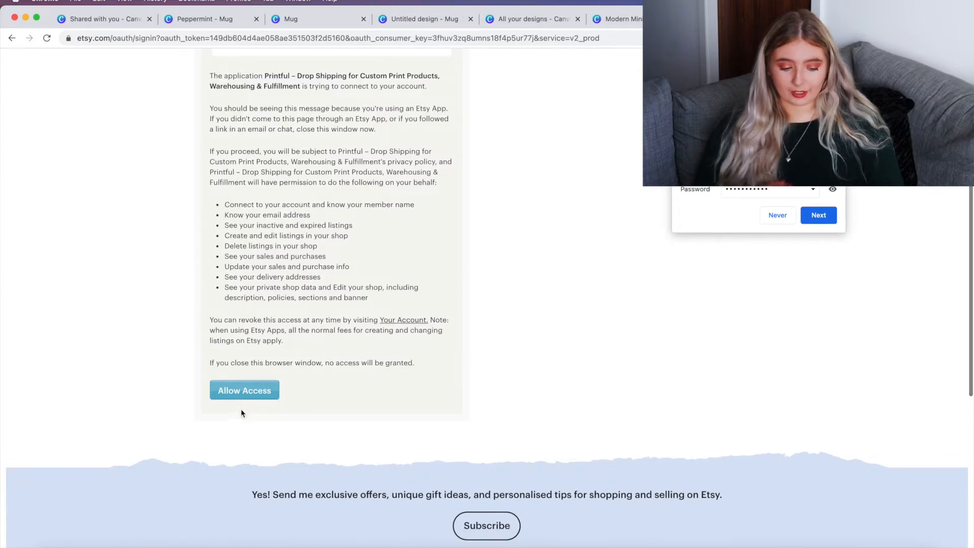
{"action": "left_click", "coordinate": [243, 392]}
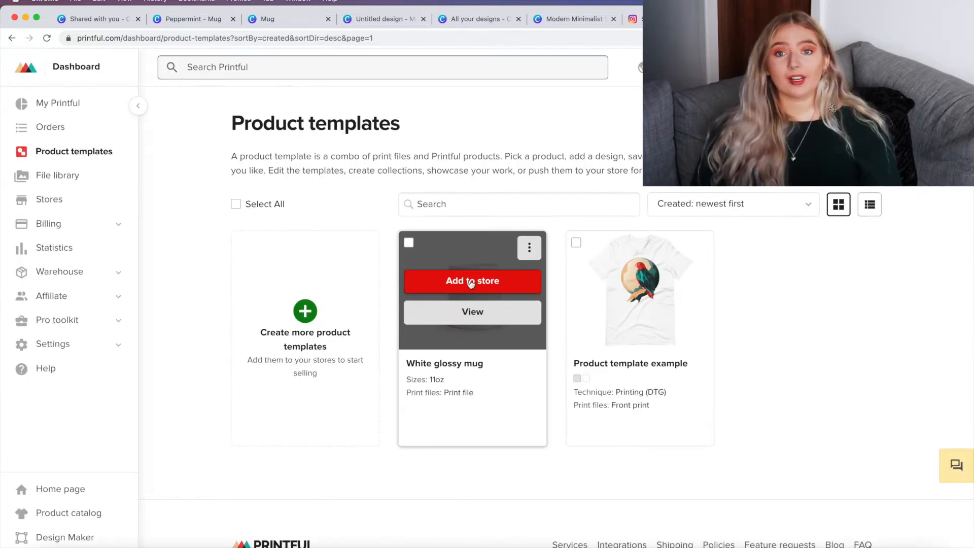
Step: Add the White glossy mug template to the Etsy store with the 11oz size and proceed to mockups
{"action": "left_click", "coordinate": [471, 282]}
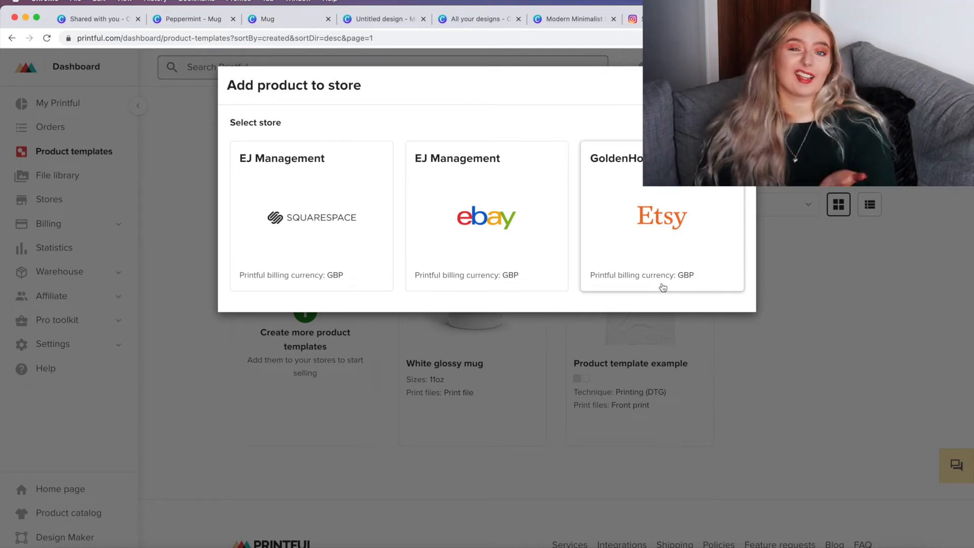
{"action": "left_click", "coordinate": [662, 251]}
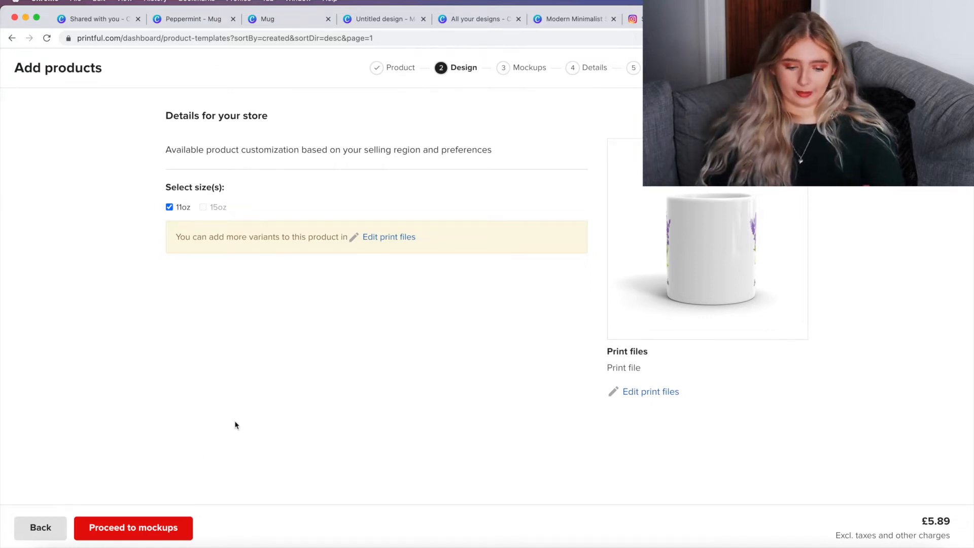
{"action": "left_click", "coordinate": [150, 531]}
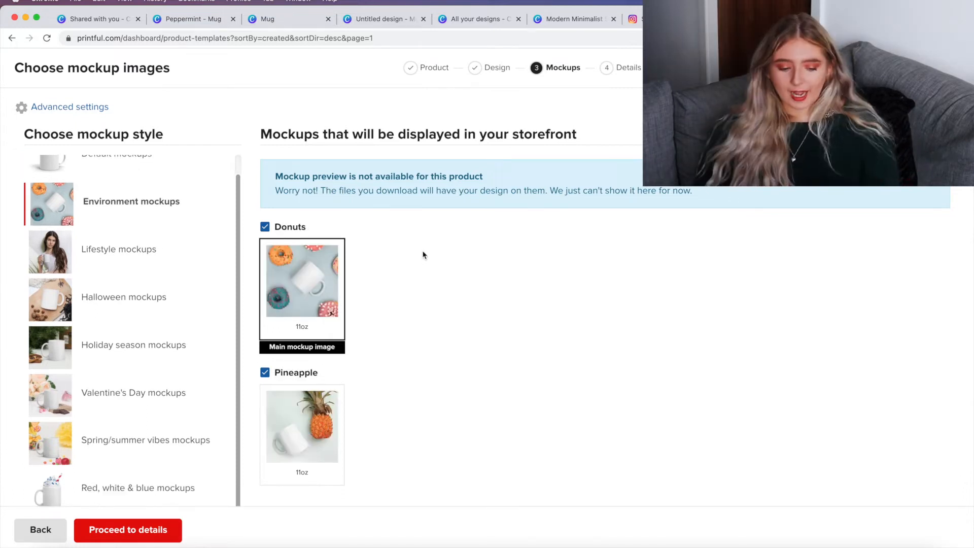
Step: Set the Cutting board mockup as the main mockup image and proceed to details
{"action": "scroll", "coordinate": [424, 255], "scroll_direction": "down", "scroll_amount": 1}
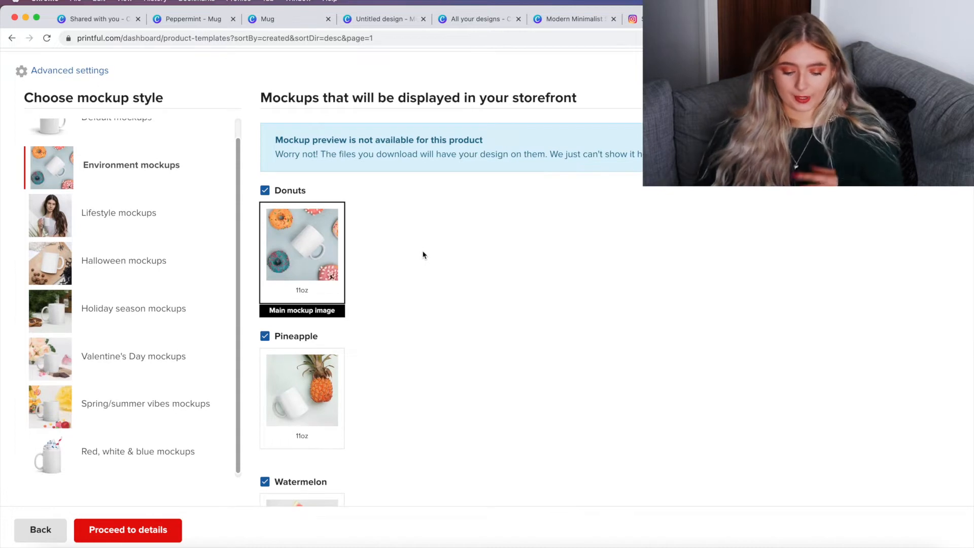
{"action": "scroll", "coordinate": [424, 255], "scroll_direction": "down", "scroll_amount": 10}
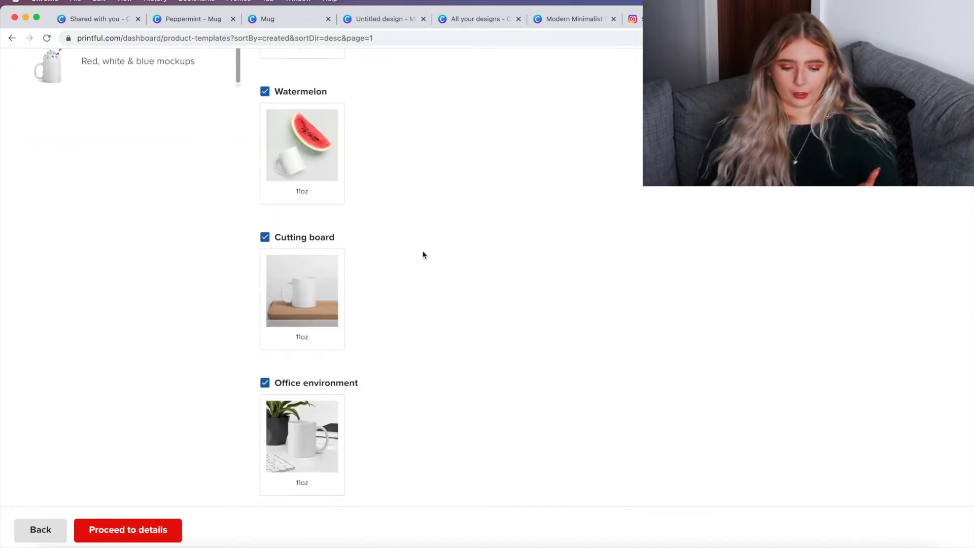
{"action": "scroll", "coordinate": [423, 255], "scroll_direction": "up", "scroll_amount": 12}
{"action": "scroll", "coordinate": [355, 357], "scroll_direction": "down", "scroll_amount": 12}
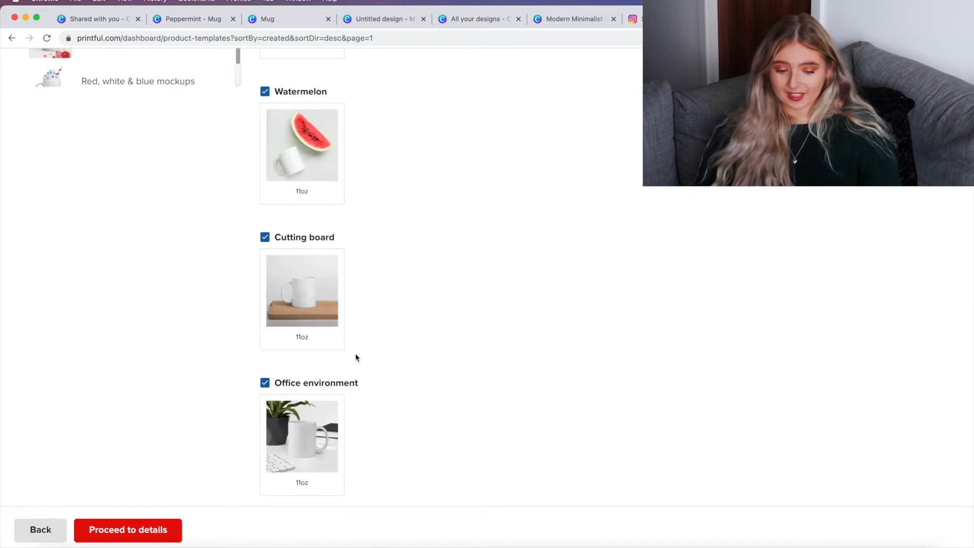
{"action": "left_click", "coordinate": [309, 303]}
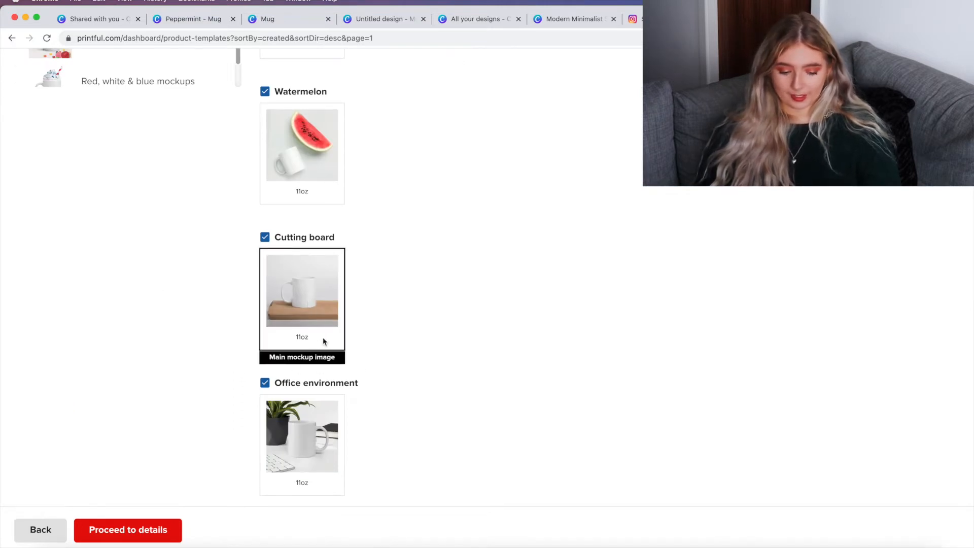
{"action": "left_click", "coordinate": [123, 530]}
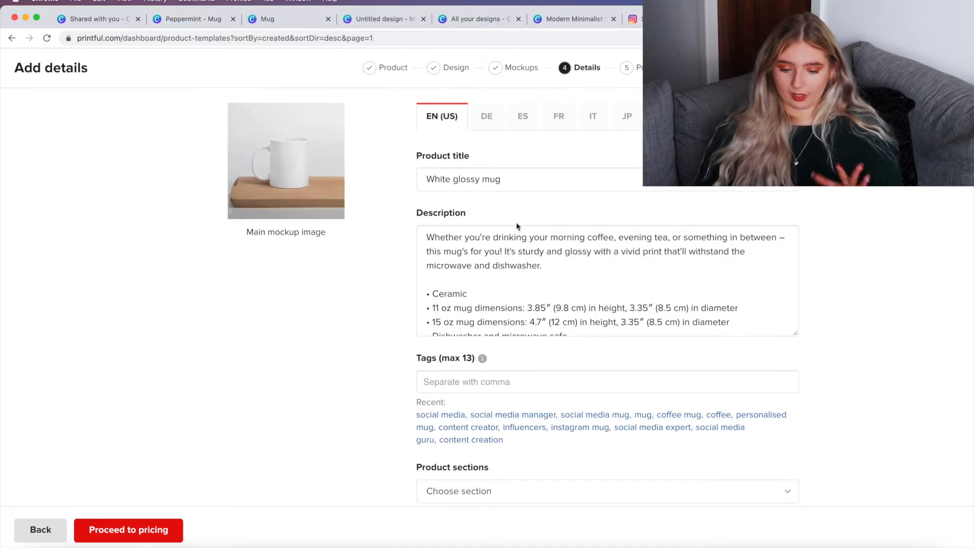
Step: Rename the product title to SimplyMagik Lavender Detail Mug
{"action": "left_click_drag", "start_coordinate": [513, 178], "coordinate": [368, 165]}
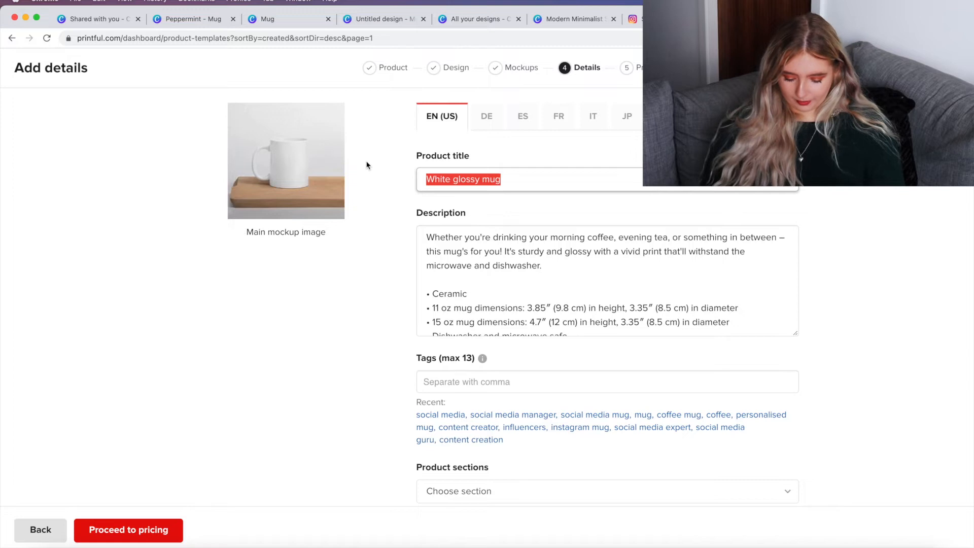
{"action": "type", "text": "SimplyMagik Lave"}
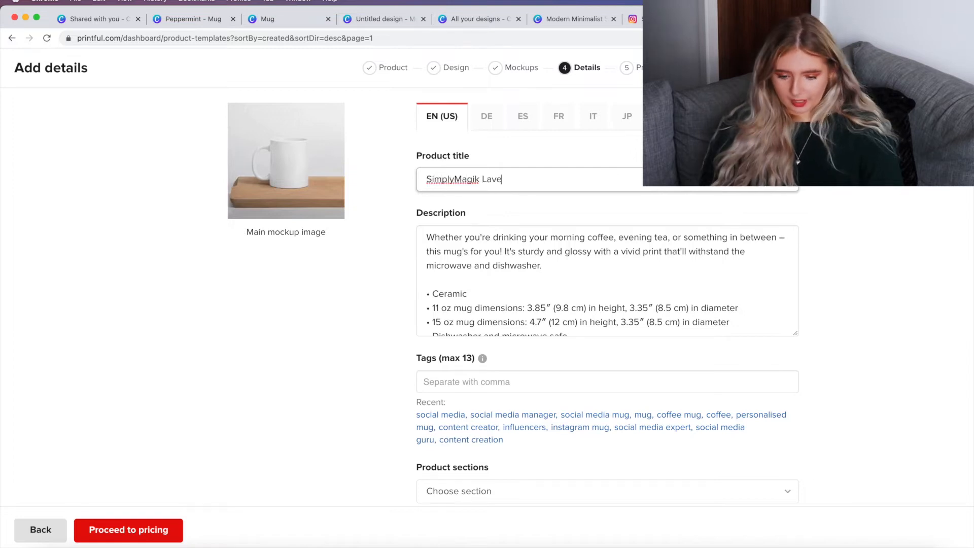
{"action": "type", "text": "nder D"}
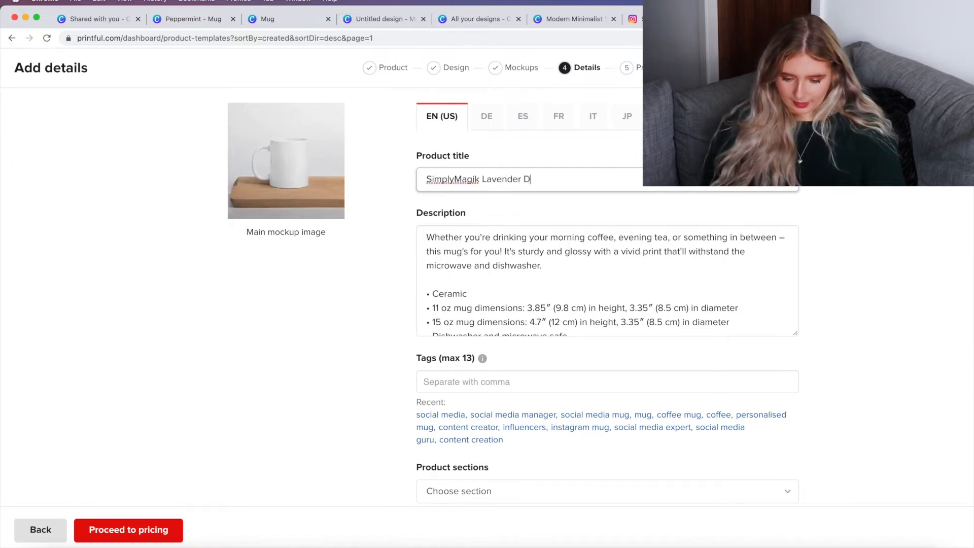
{"action": "type", "text": "etail Mug"}
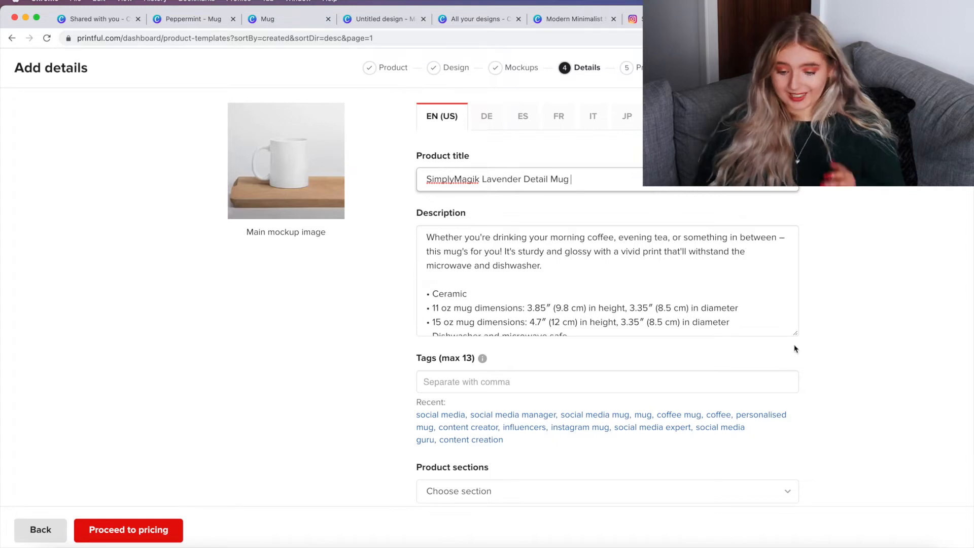
Step: Delete the 15 oz mug dimensions line from the product description
{"action": "left_click_drag", "start_coordinate": [563, 274], "coordinate": [419, 219]}
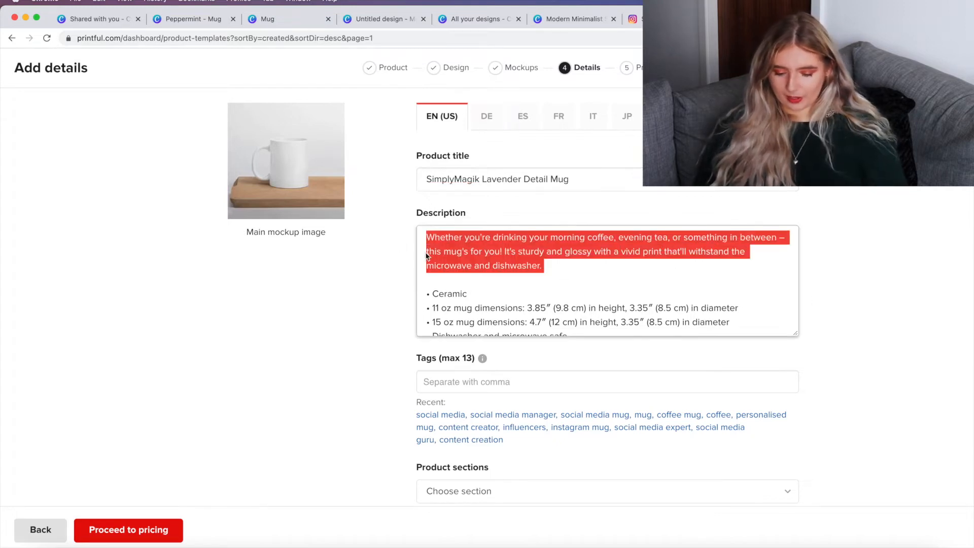
{"action": "left_click", "coordinate": [562, 283]}
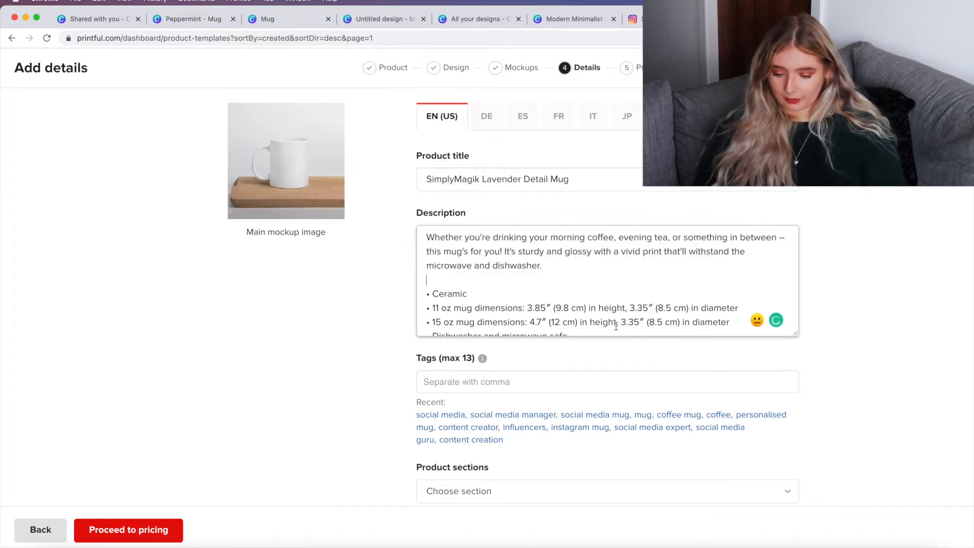
{"action": "scroll", "coordinate": [603, 321], "scroll_direction": "down", "scroll_amount": 1}
{"action": "left_click_drag", "start_coordinate": [731, 295], "coordinate": [432, 296]}
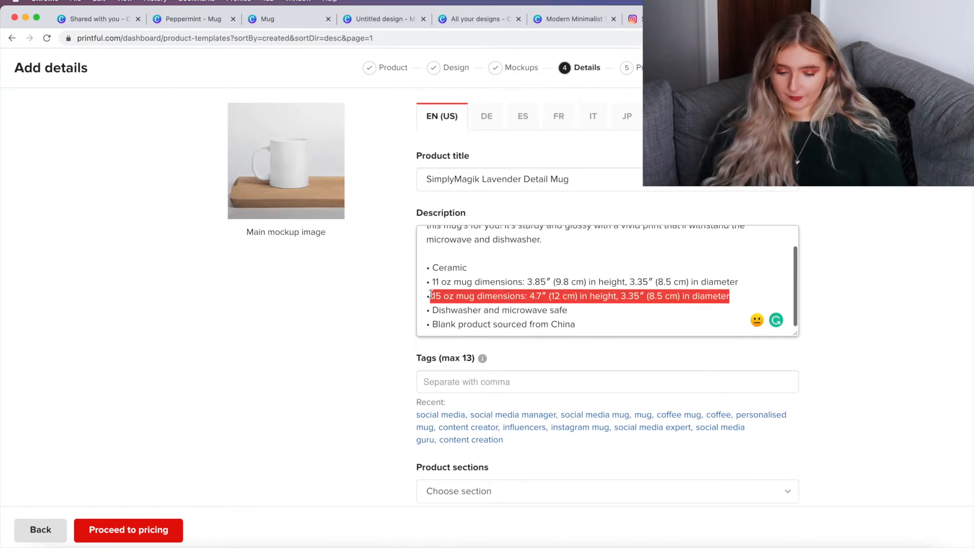
{"action": "key", "text": "BackSpace"}
{"action": "key", "text": "BackSpace"}
{"action": "key", "text": "BackSpace"}
{"action": "key", "text": "BackSpace"}
{"action": "scroll", "coordinate": [611, 295], "scroll_direction": "up", "scroll_amount": 1}
{"action": "scroll", "coordinate": [611, 296], "scroll_direction": "down", "scroll_amount": 1}
Step: Add the tags Mug, minimalist, plant, lavender, coffee mug, christmas present, gift ideas and coffee drinker
{"action": "left_click", "coordinate": [535, 394]}
{"action": "left_click", "coordinate": [524, 383]}
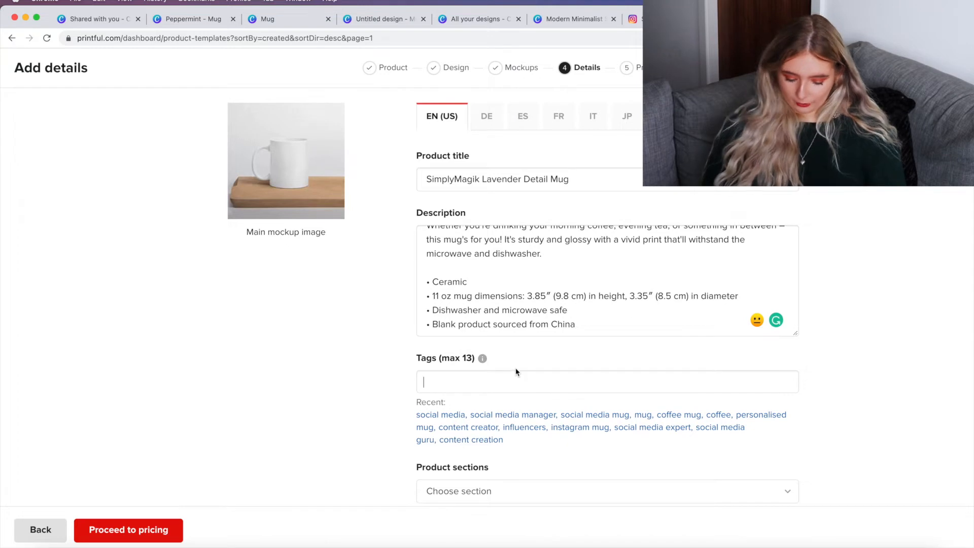
{"action": "type", "text": "Mug"}
{"action": "key", "text": "Return"}
{"action": "type", "text": "minimalist"}
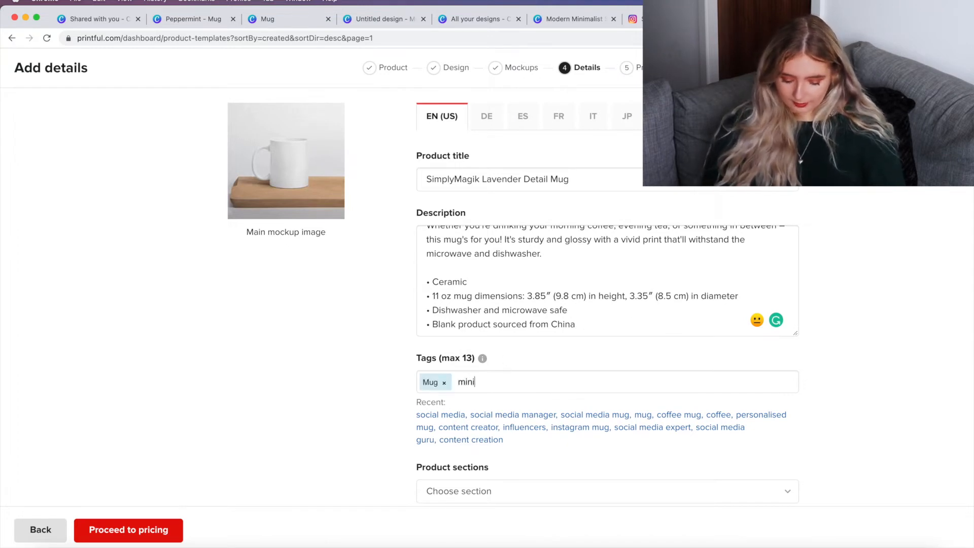
{"action": "key", "text": "Return"}
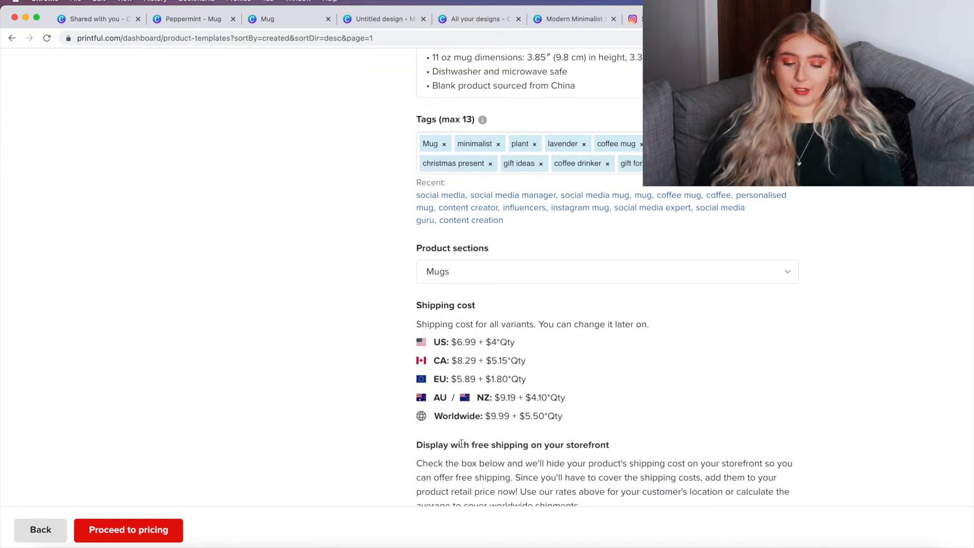
Step: Set the product section to Mugs and proceed to pricing
{"action": "left_click", "coordinate": [507, 272]}
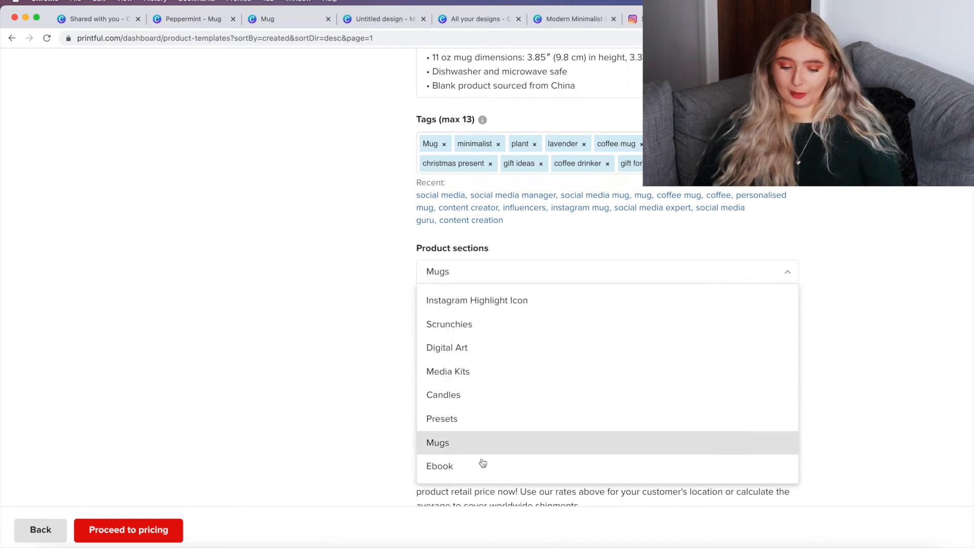
{"action": "left_click", "coordinate": [474, 441]}
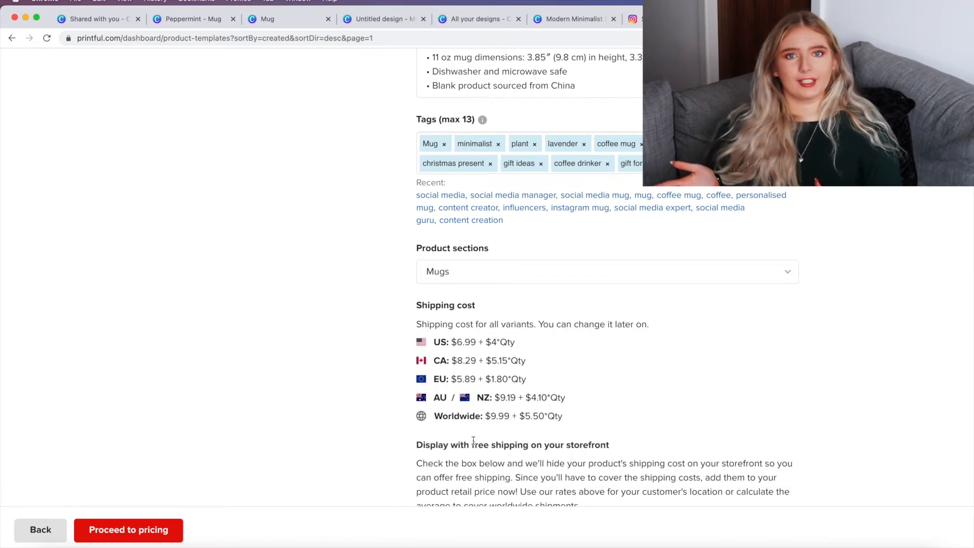
{"action": "scroll", "coordinate": [474, 440], "scroll_direction": "down", "scroll_amount": 2}
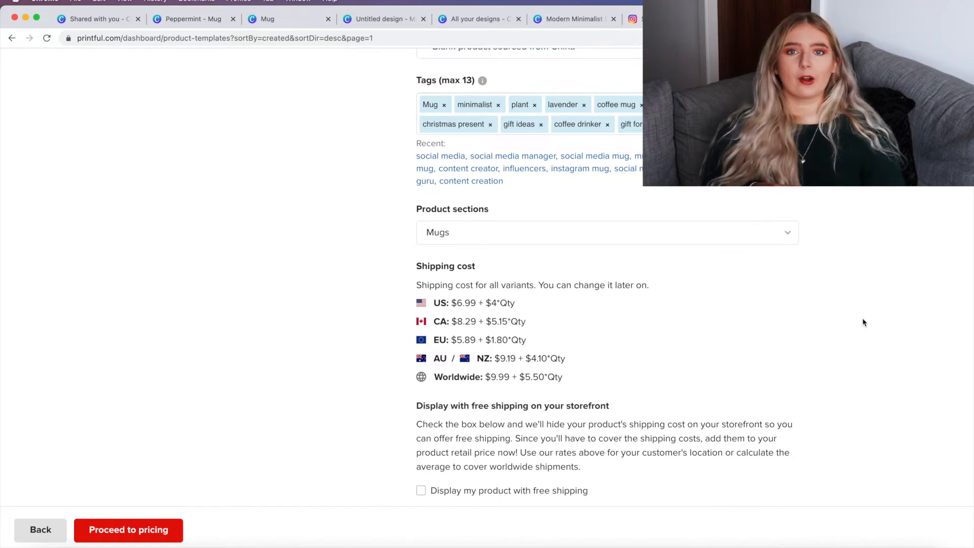
{"action": "left_click", "coordinate": [89, 536]}
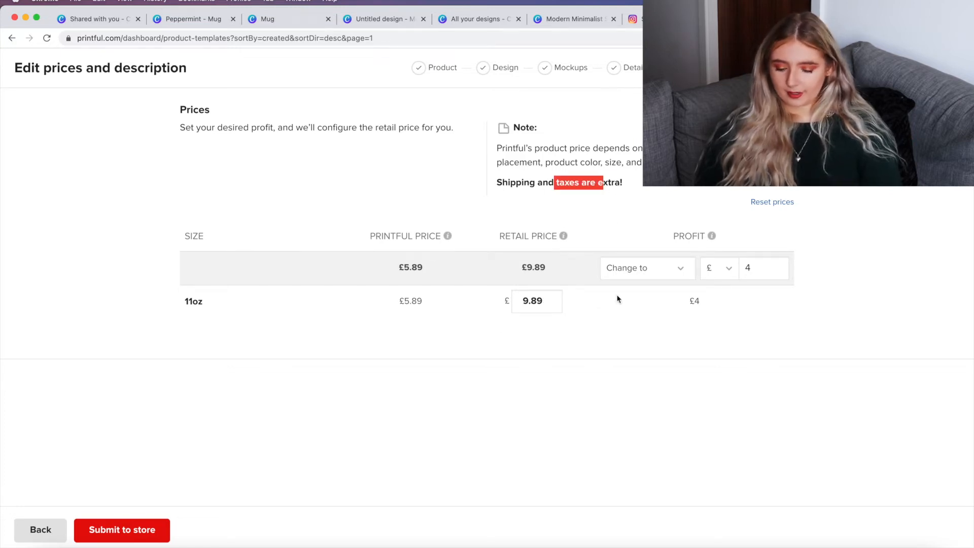
Step: Switch the profit setting to Increase by and enter £15 for all variants
{"action": "left_click", "coordinate": [647, 267]}
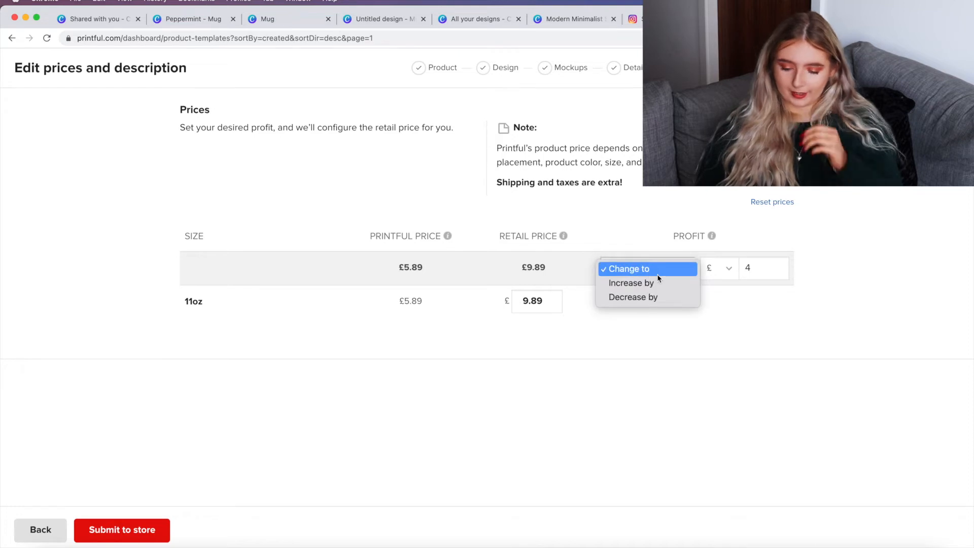
{"action": "left_click", "coordinate": [653, 282]}
{"action": "left_click", "coordinate": [664, 269]}
{"action": "left_click", "coordinate": [654, 344]}
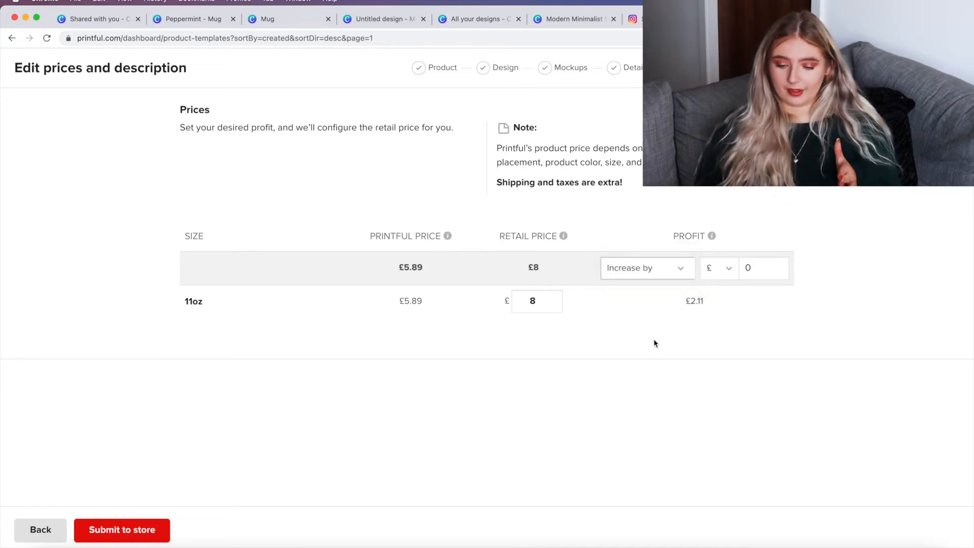
{"action": "left_click", "coordinate": [762, 265]}
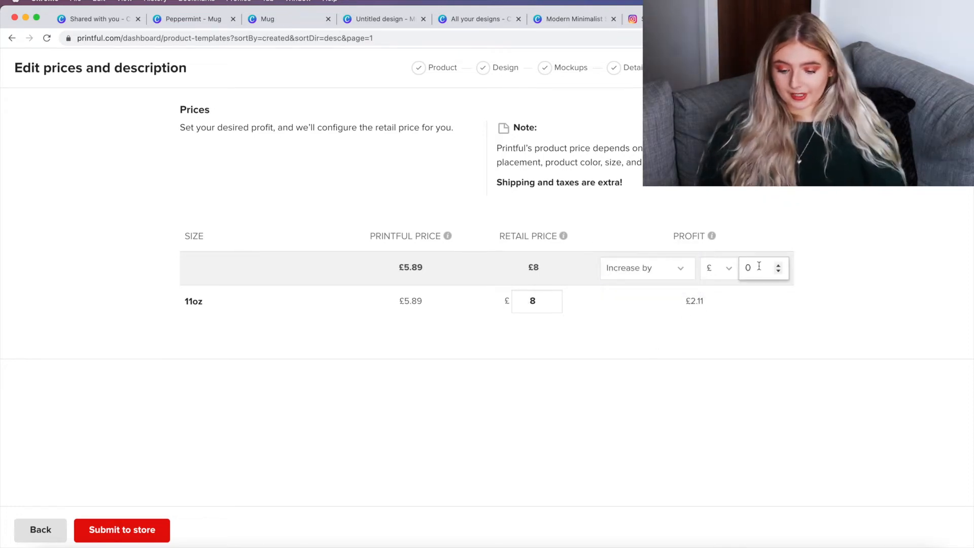
{"action": "key", "text": "BackSpace"}
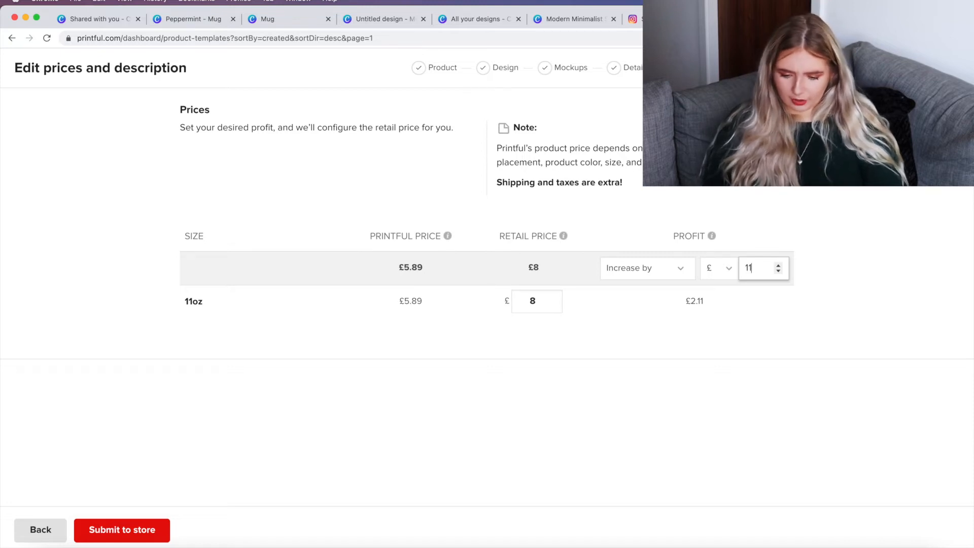
{"action": "type", "text": "15"}
{"action": "left_click", "coordinate": [792, 294]}
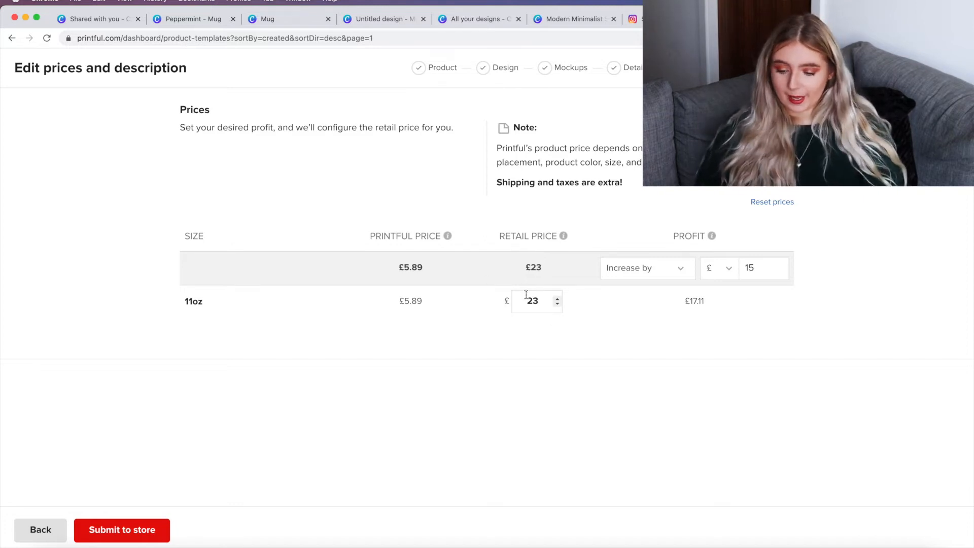
Step: Set the 11oz mug's retail price to £10 and submit the product to the store
{"action": "double_click", "coordinate": [745, 268]}
{"action": "key", "text": "BackSpace"}
{"action": "type", "text": "4"}
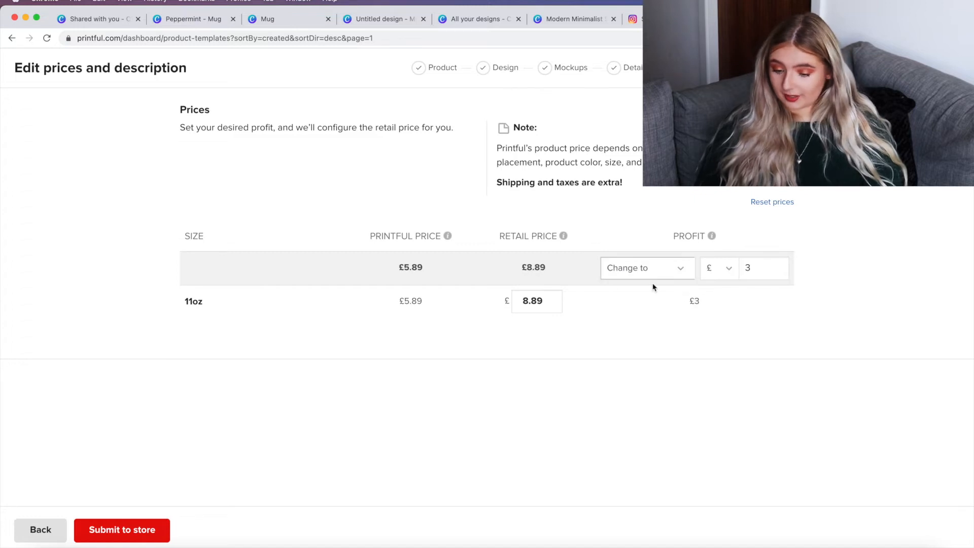
{"action": "left_click", "coordinate": [644, 273]}
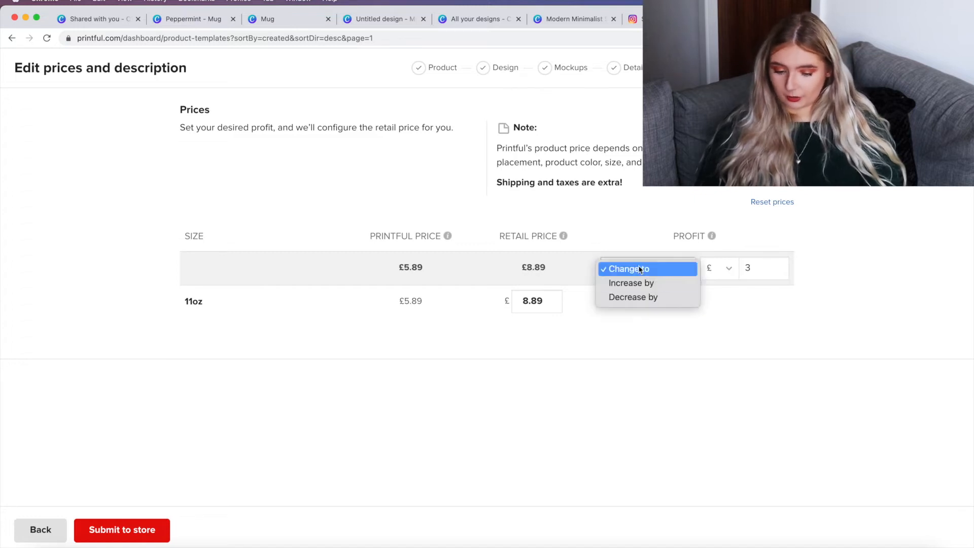
{"action": "left_click", "coordinate": [640, 269]}
{"action": "left_click", "coordinate": [541, 301]}
{"action": "key", "text": "BackSpace"}
{"action": "key", "text": "BackSpace"}
{"action": "key", "text": "BackSpace"}
{"action": "key", "text": "BackSpace"}
{"action": "left_click", "coordinate": [583, 371]}
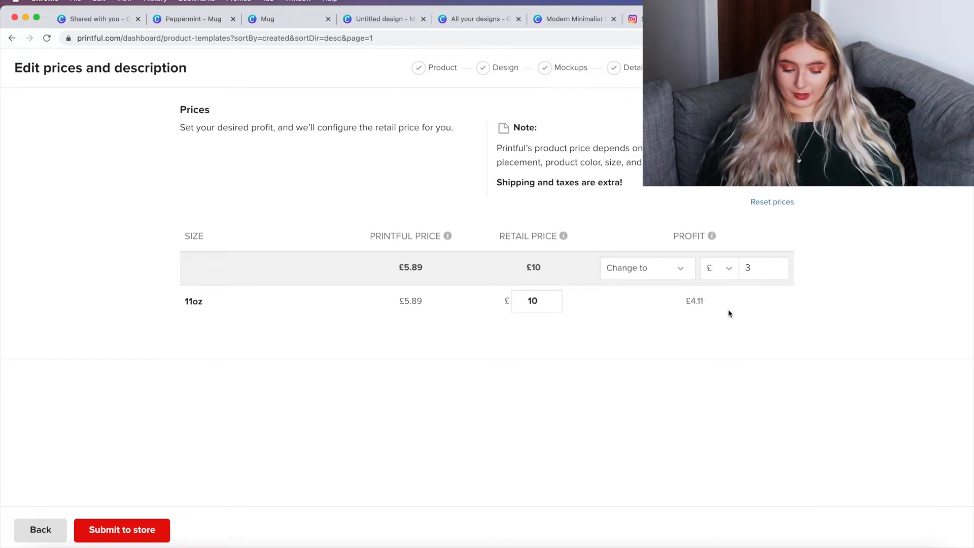
{"action": "left_click", "coordinate": [116, 537]}
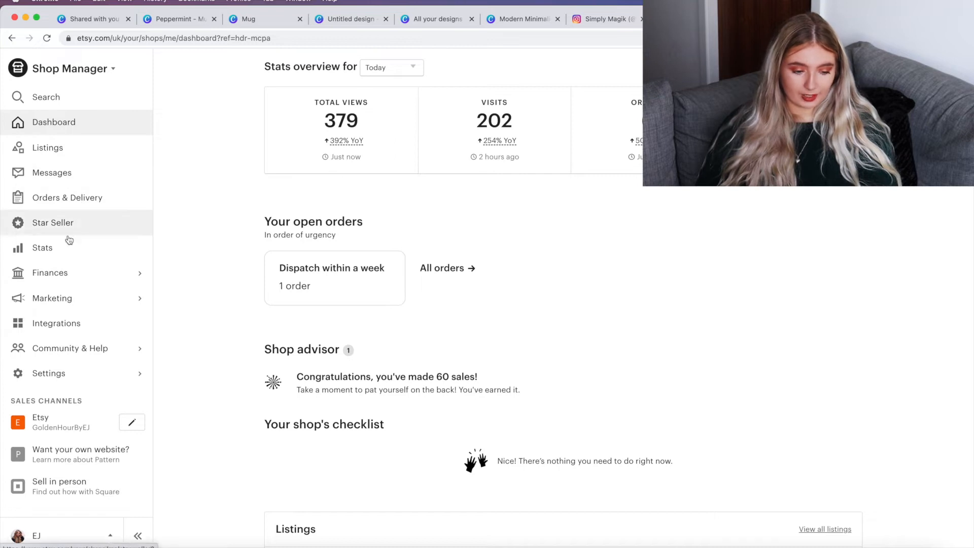
Step: Open the draft SimplyMagik Lavender Detail Mug listing from the Etsy shop's draft listings
{"action": "left_click", "coordinate": [88, 159]}
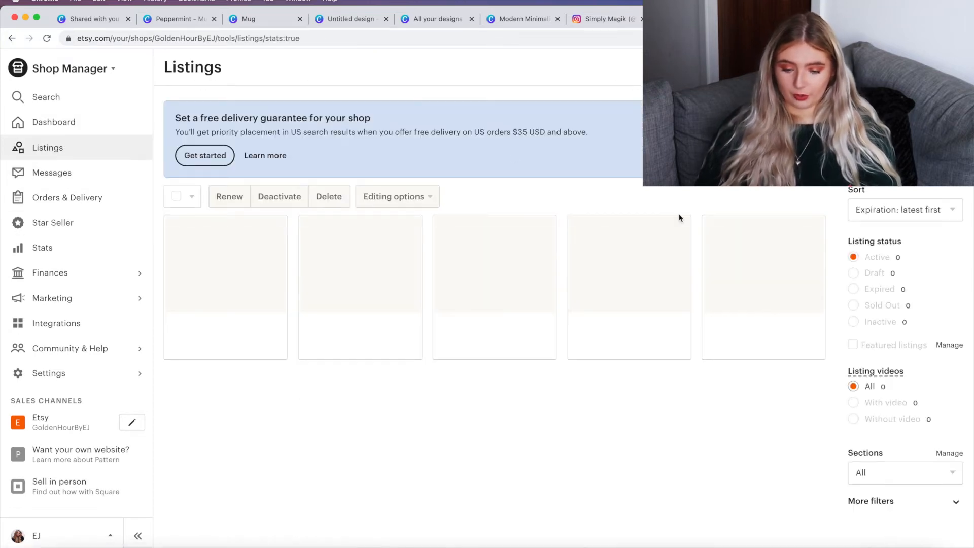
{"action": "left_click", "coordinate": [853, 274]}
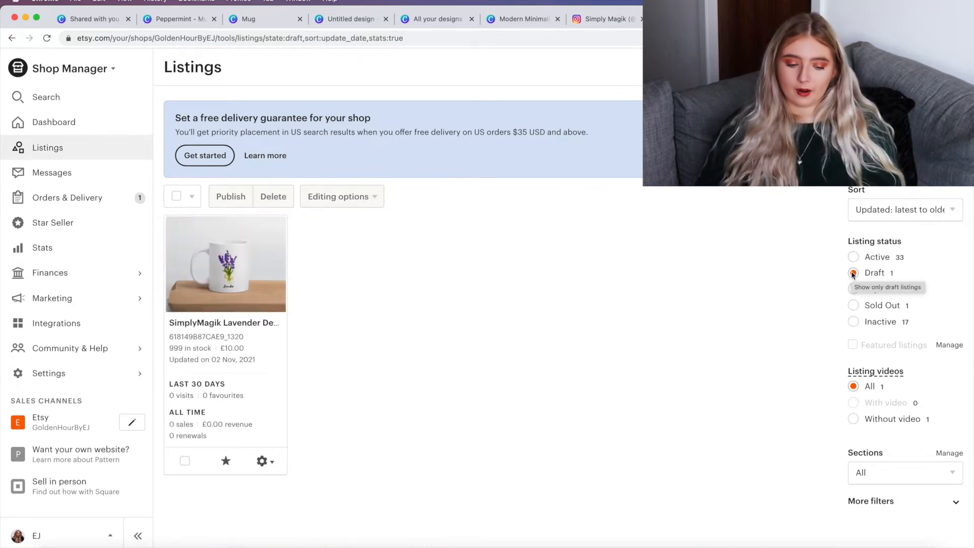
{"action": "left_click", "coordinate": [250, 324]}
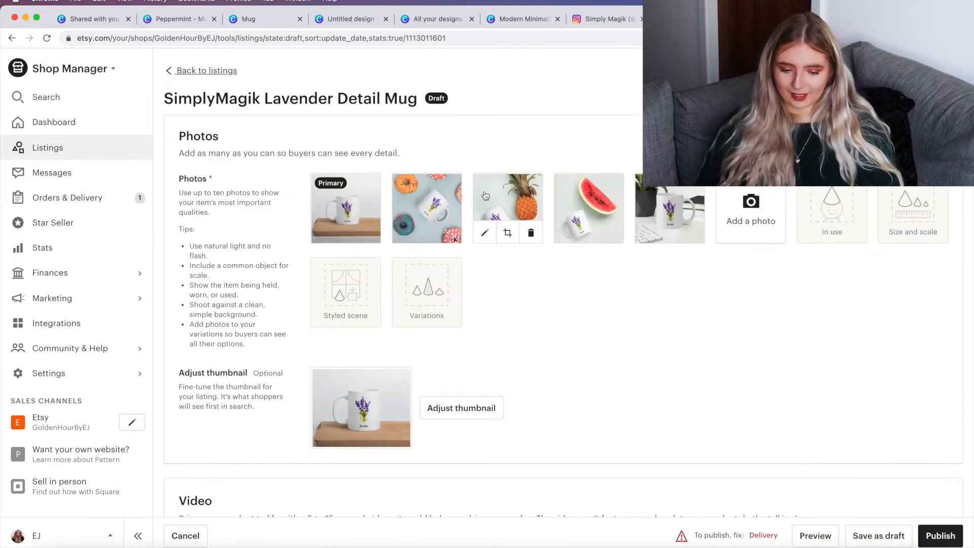
Step: Preview the listing's photos and scroll through its listing details and attributes
{"action": "left_click", "coordinate": [346, 206]}
{"action": "left_click", "coordinate": [678, 201]}
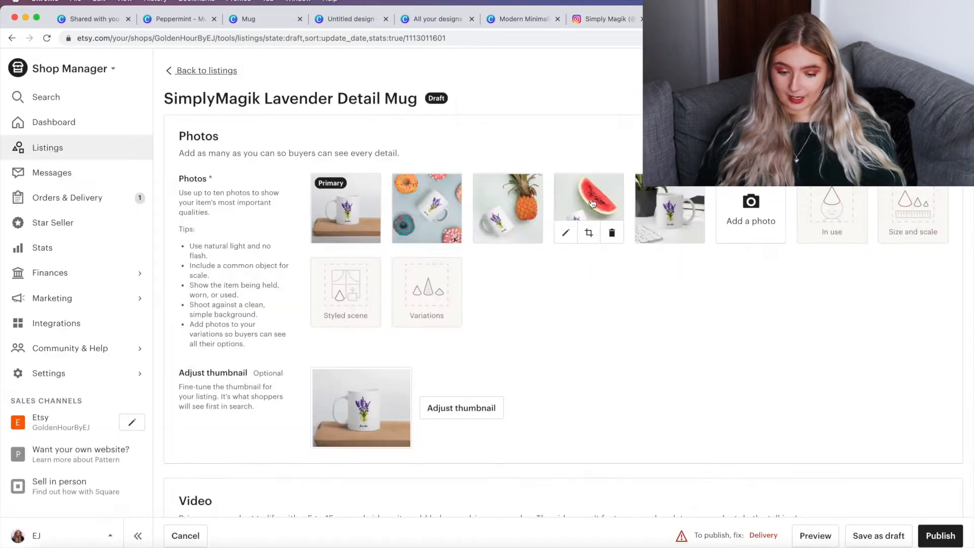
{"action": "left_click", "coordinate": [680, 199]}
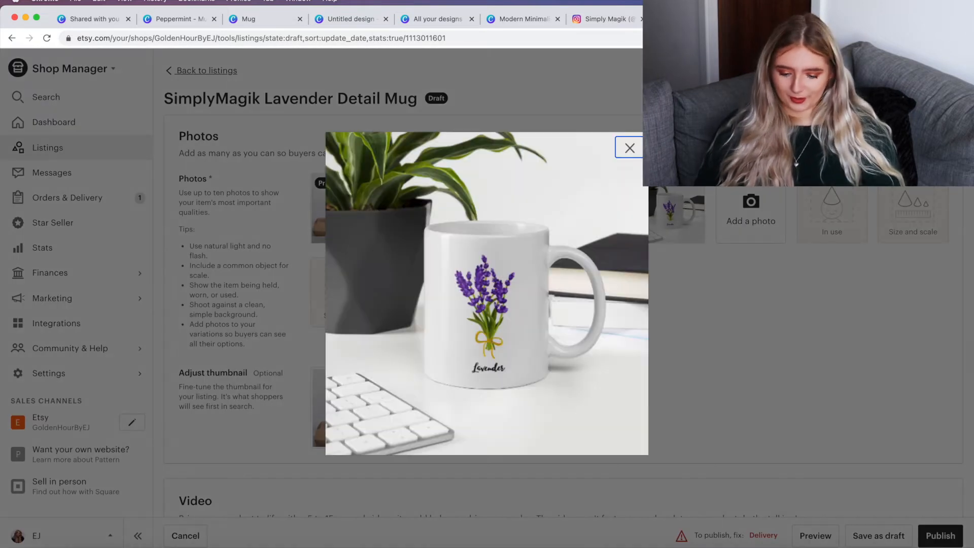
{"action": "left_click", "coordinate": [630, 148]}
{"action": "scroll", "coordinate": [585, 356], "scroll_direction": "down", "scroll_amount": 5}
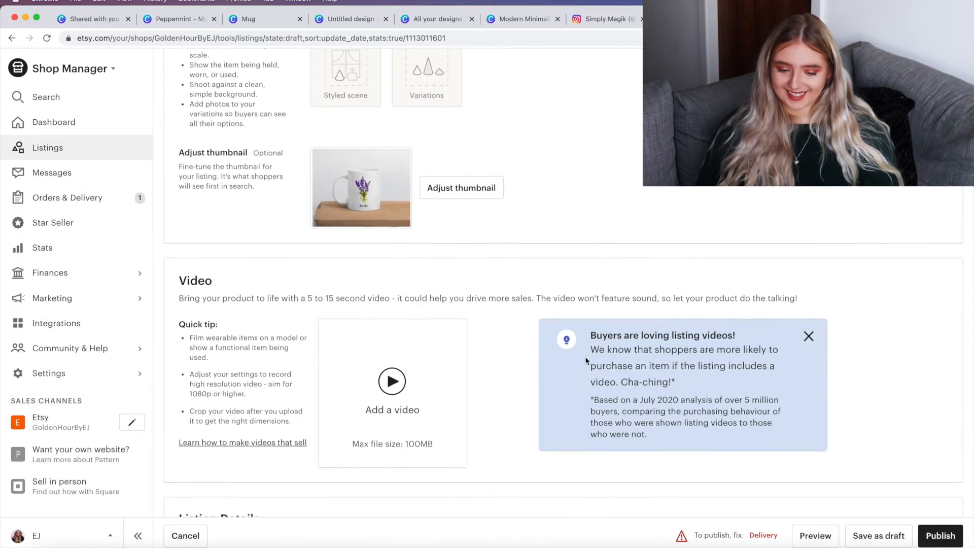
{"action": "scroll", "coordinate": [578, 242], "scroll_direction": "down", "scroll_amount": 8}
{"action": "scroll", "coordinate": [577, 242], "scroll_direction": "up", "scroll_amount": 3}
{"action": "scroll", "coordinate": [577, 242], "scroll_direction": "down", "scroll_amount": 3}
{"action": "scroll", "coordinate": [577, 242], "scroll_direction": "up", "scroll_amount": 5}
{"action": "scroll", "coordinate": [504, 385], "scroll_direction": "down", "scroll_amount": 10}
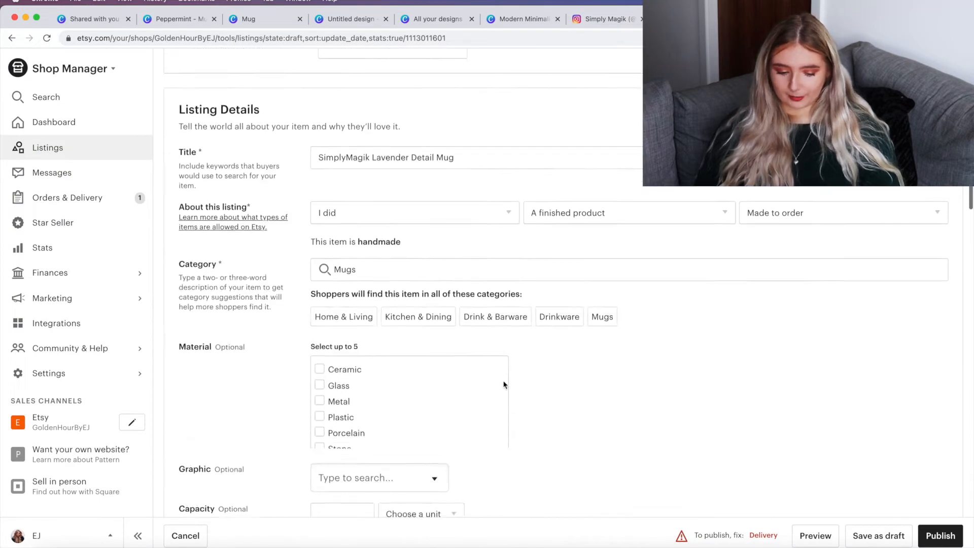
{"action": "scroll", "coordinate": [504, 385], "scroll_direction": "down", "scroll_amount": 5}
{"action": "scroll", "coordinate": [504, 383], "scroll_direction": "up", "scroll_amount": 4}
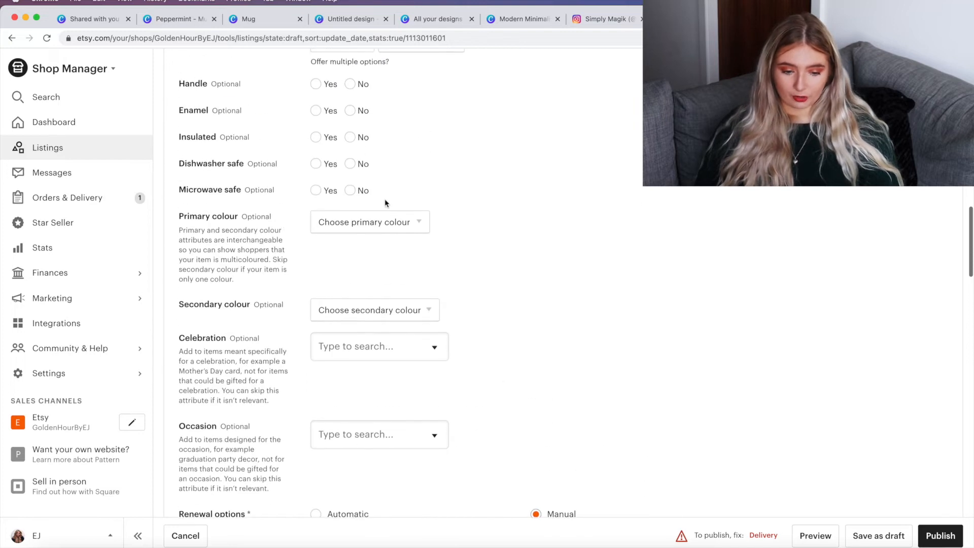
{"action": "scroll", "coordinate": [316, 89], "scroll_direction": "up", "scroll_amount": 4}
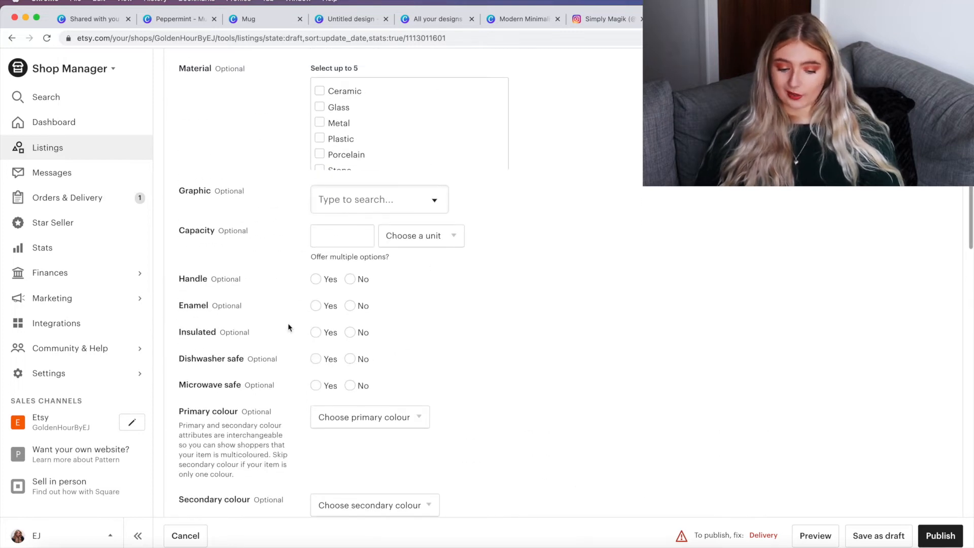
Step: Set Handle, Dishwasher safe and Microwave safe to Yes
{"action": "left_click", "coordinate": [315, 281]}
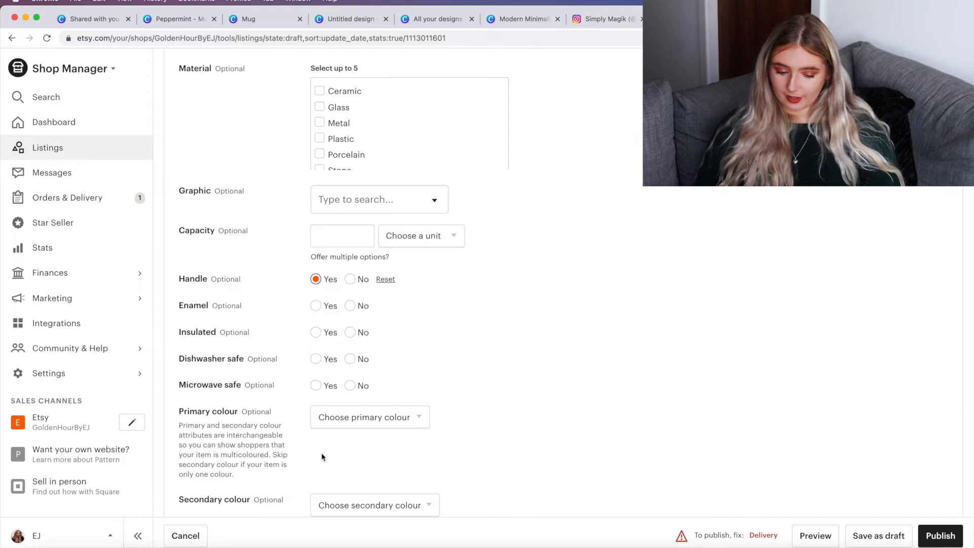
{"action": "left_click", "coordinate": [320, 360]}
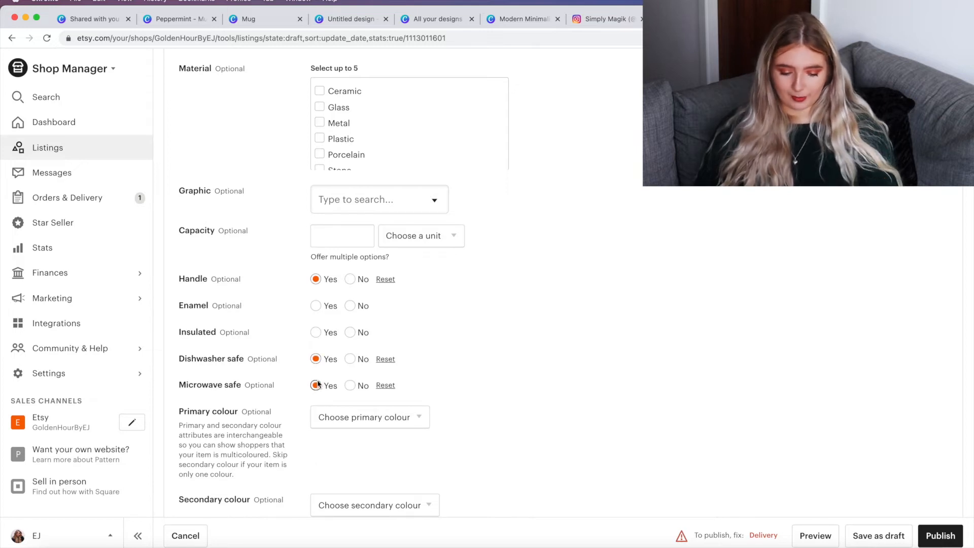
Step: Review the listing's inventory, pricing and delivery options
{"action": "scroll", "coordinate": [571, 68], "scroll_direction": "down", "scroll_amount": 15}
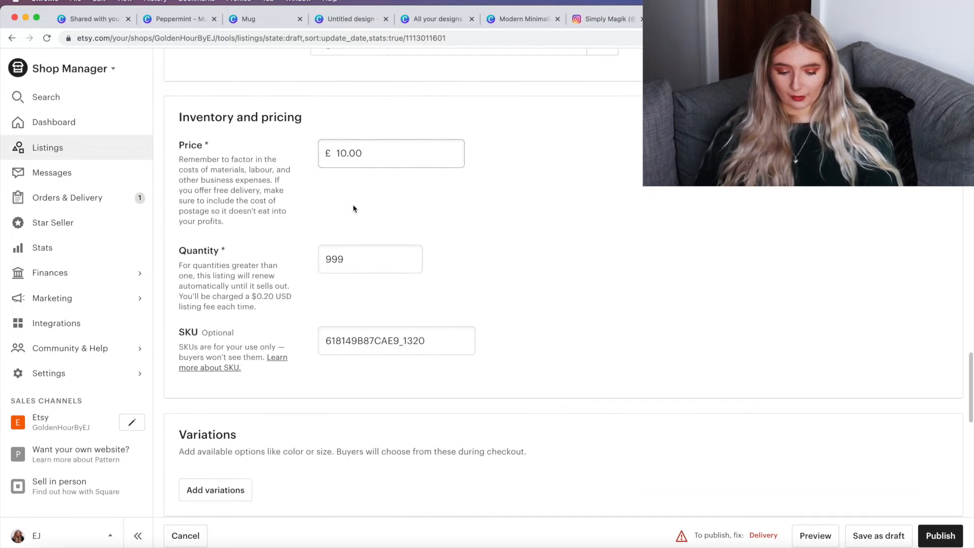
{"action": "scroll", "coordinate": [354, 208], "scroll_direction": "down", "scroll_amount": 8}
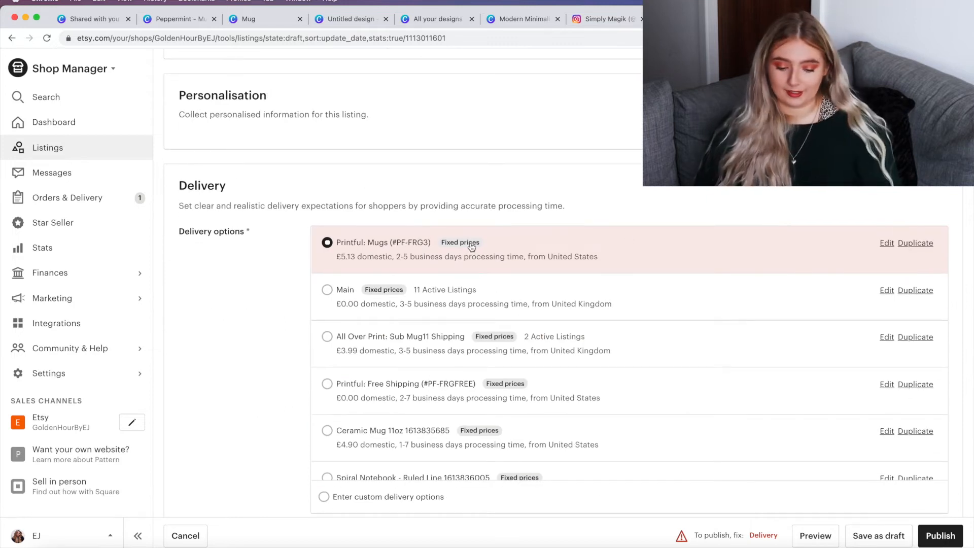
{"action": "scroll", "coordinate": [472, 247], "scroll_direction": "down", "scroll_amount": 5}
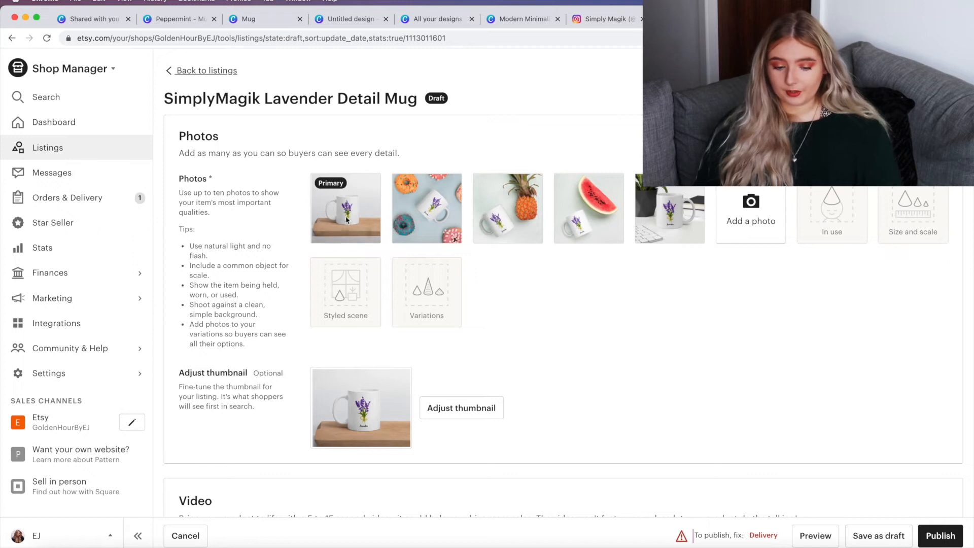
Step: Save the primary lavender mug photo to the computer
{"action": "left_click", "coordinate": [347, 196]}
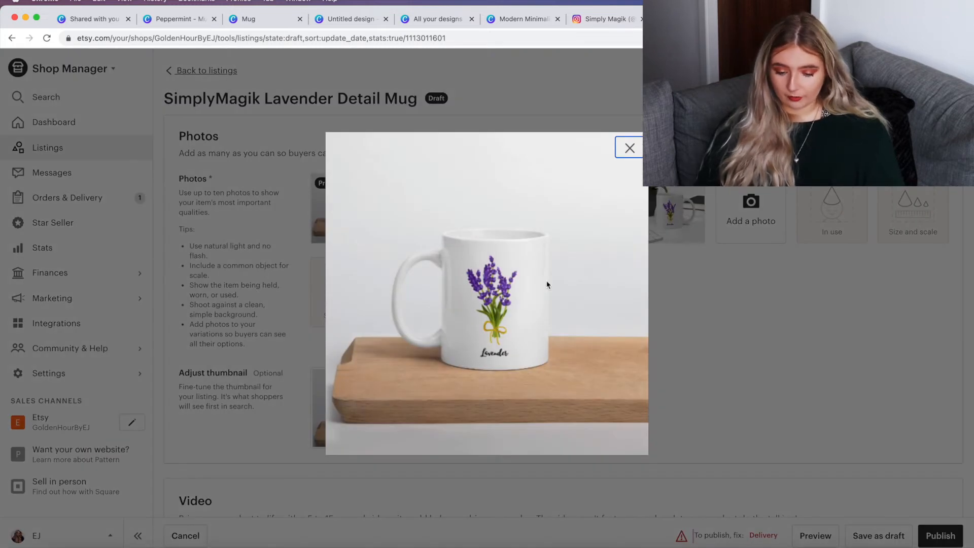
{"action": "right_click", "coordinate": [547, 284]}
{"action": "left_click", "coordinate": [580, 289]}
{"action": "key", "text": "Return"}
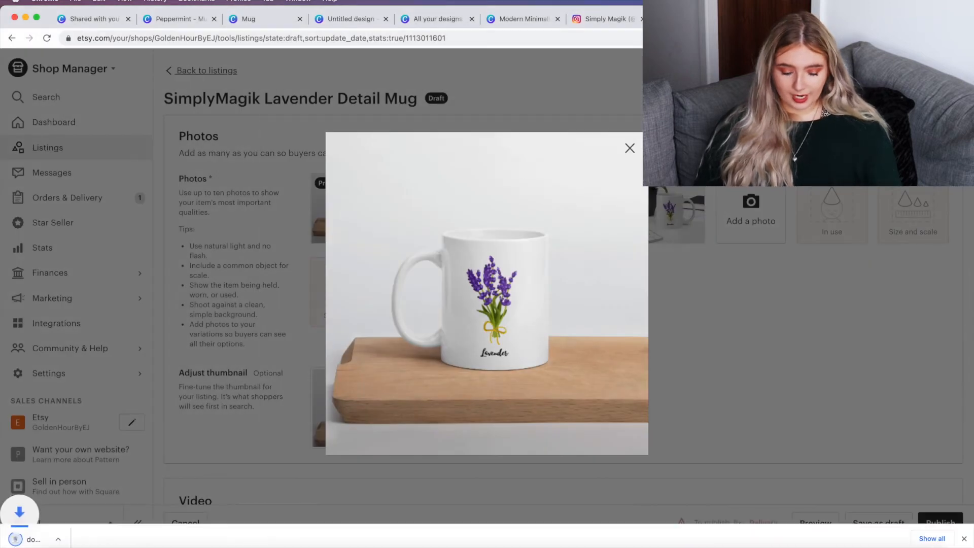
{"action": "key", "text": "Escape"}
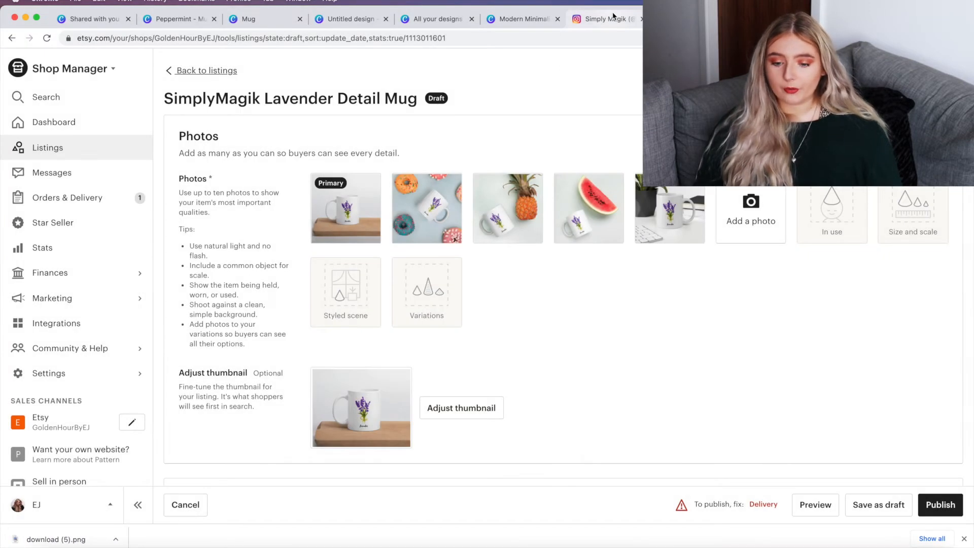
Step: Start a new Instagram post with the mug photo, advance past cropping to filters, then discard it
{"action": "left_click", "coordinate": [612, 19]}
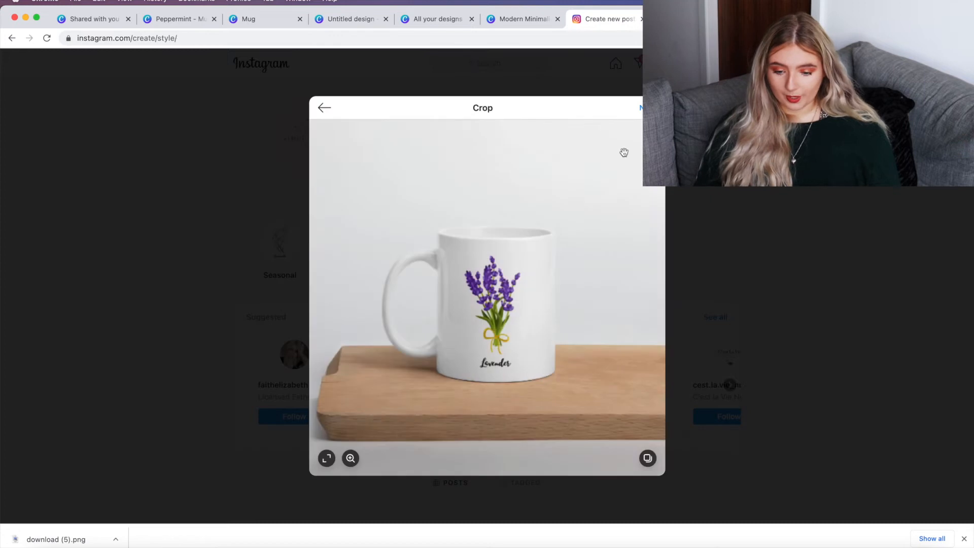
{"action": "left_click", "coordinate": [648, 107]}
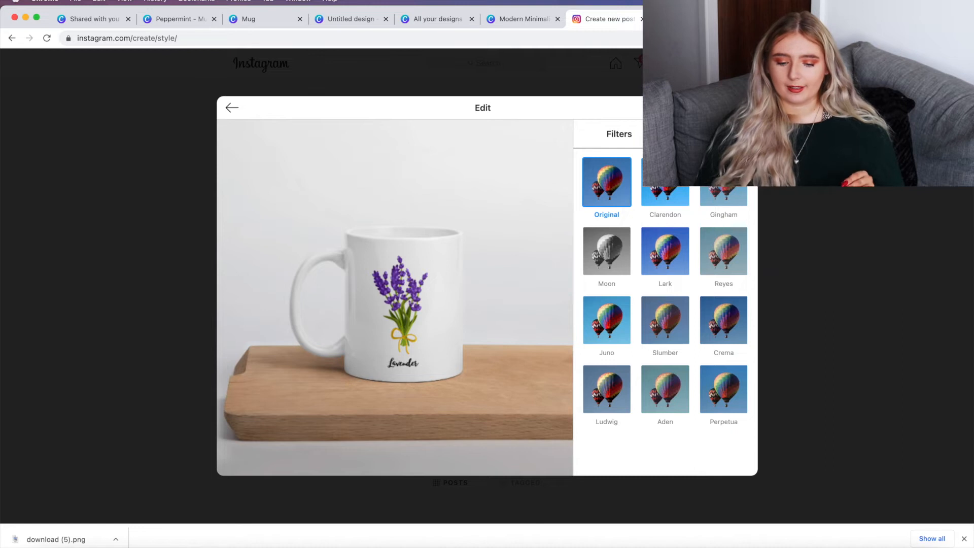
{"action": "key", "text": "Escape"}
{"action": "left_click", "coordinate": [467, 311]}
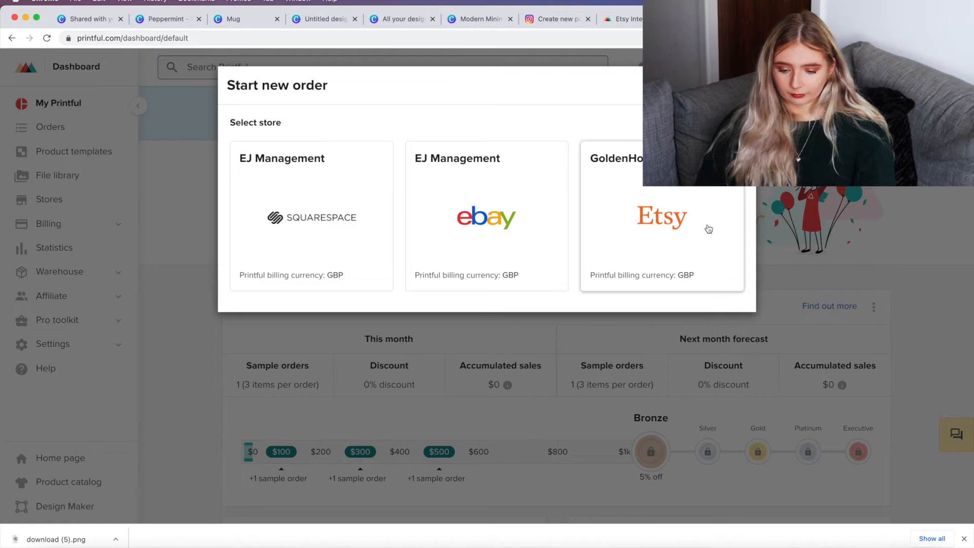
Step: Start a new sample order for the Etsy store
{"action": "left_click", "coordinate": [710, 227]}
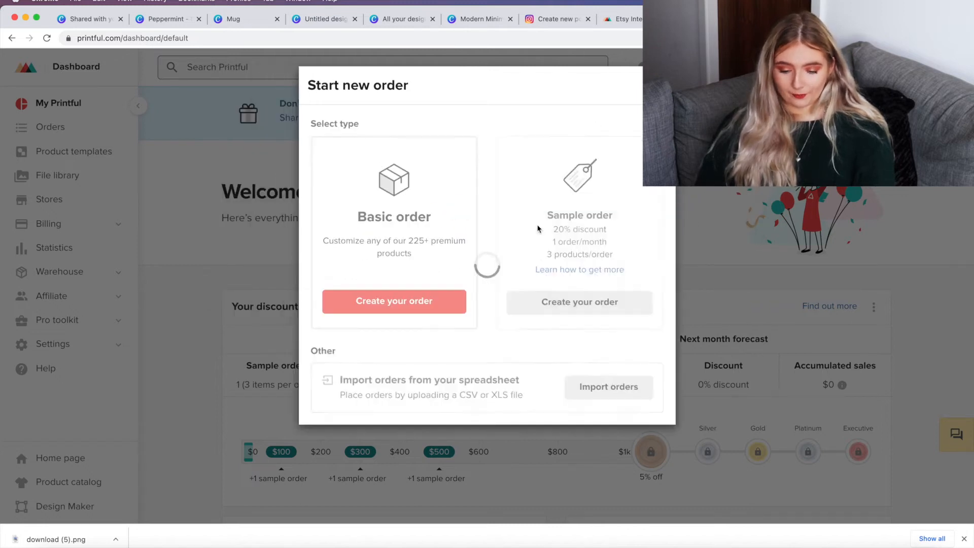
{"action": "left_click", "coordinate": [570, 311]}
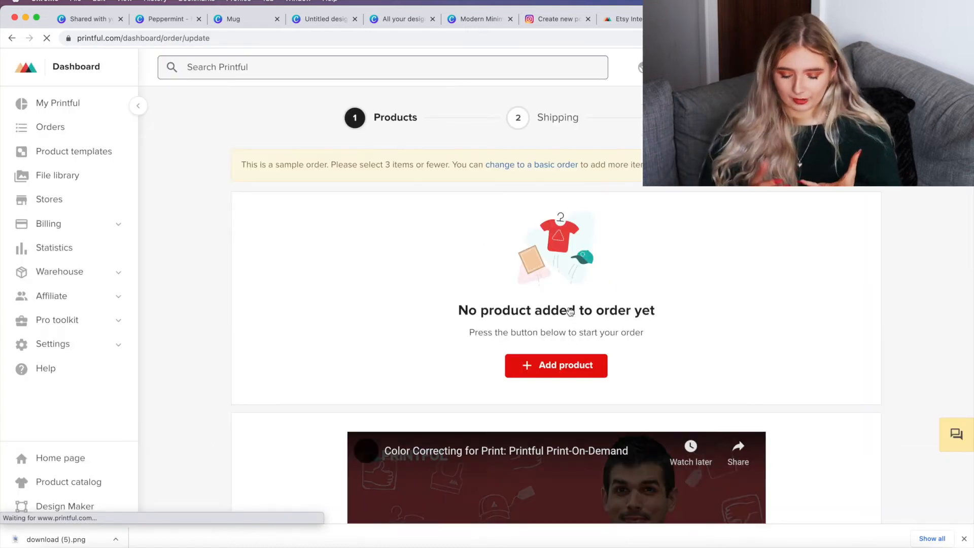
Step: Add the SimplyMagik Lavender Detail Mug from synced items to the sample order
{"action": "left_click", "coordinate": [529, 365]}
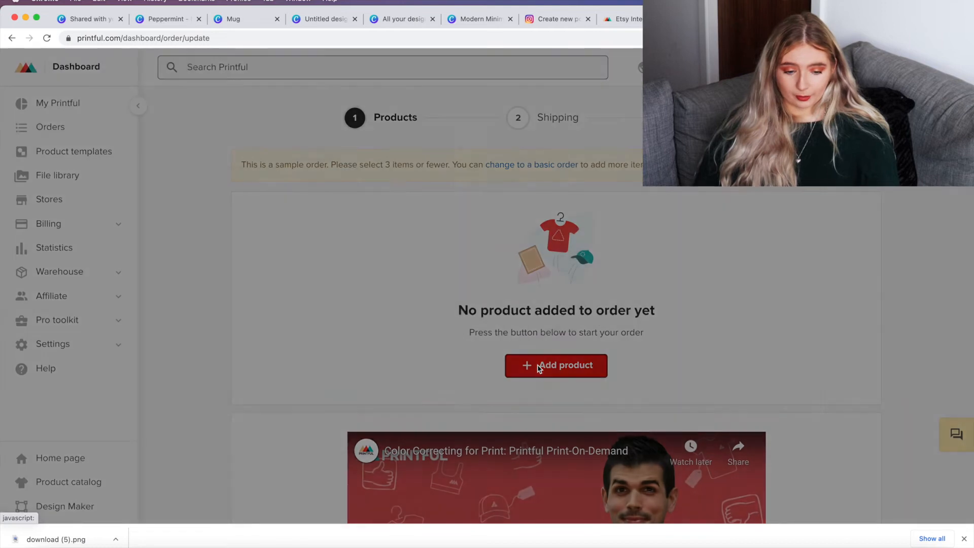
{"action": "left_click", "coordinate": [143, 322]}
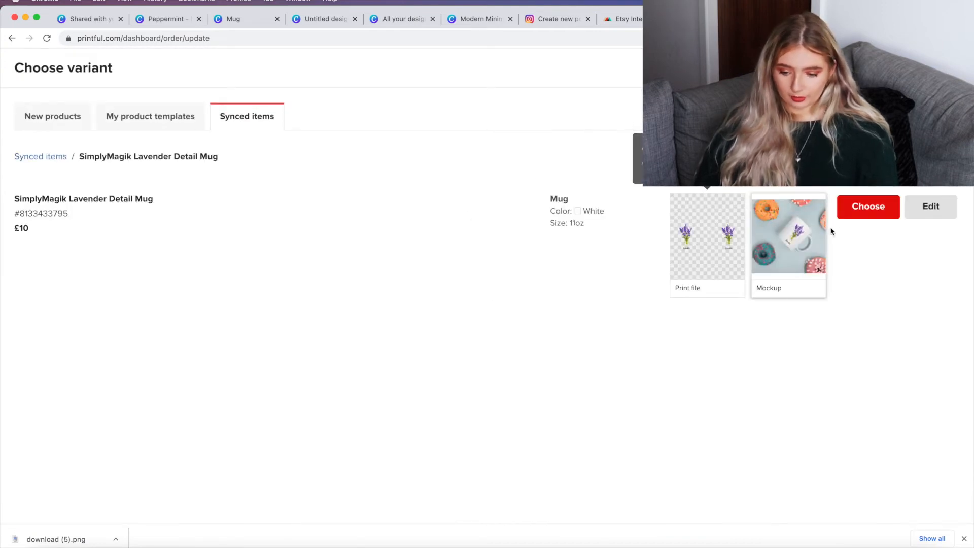
{"action": "left_click", "coordinate": [859, 213]}
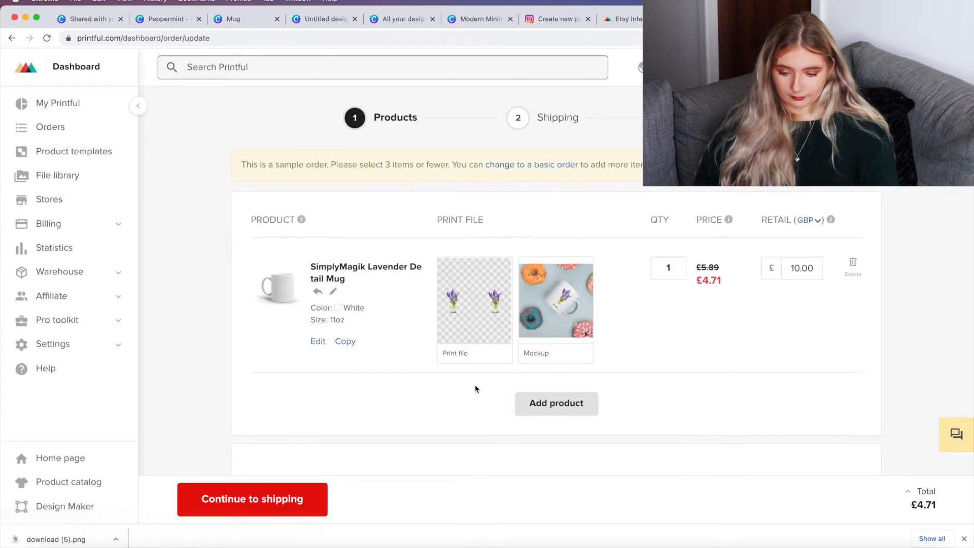
Step: Continue the order through shipping with the flat-rate option to the review and payment page
{"action": "mouse_move", "coordinate": [567, 328]}
{"action": "left_click", "coordinate": [291, 494]}
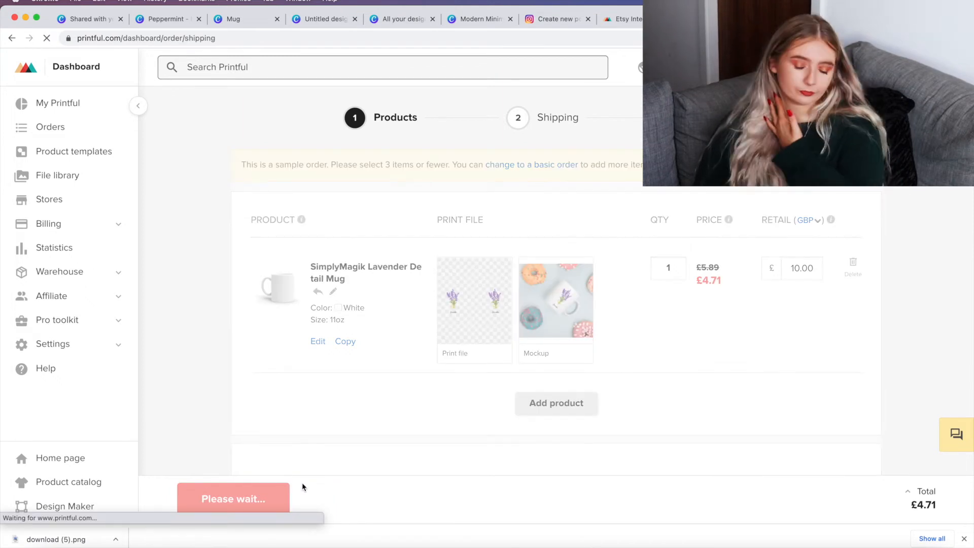
{"action": "scroll", "coordinate": [583, 469], "scroll_direction": "down", "scroll_amount": 1}
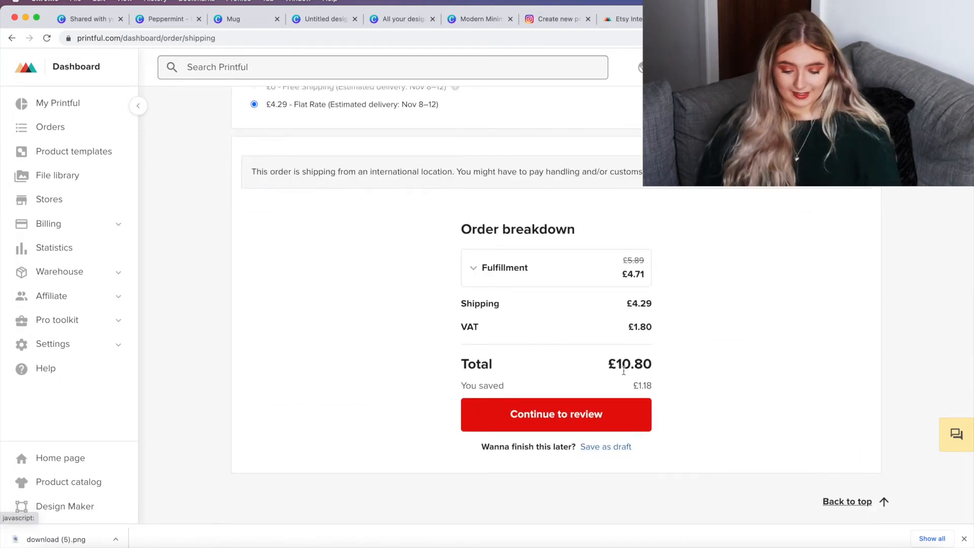
{"action": "left_click", "coordinate": [612, 414]}
{"action": "scroll", "coordinate": [611, 409], "scroll_direction": "down", "scroll_amount": 3}
{"action": "scroll", "coordinate": [611, 406], "scroll_direction": "up", "scroll_amount": 3}
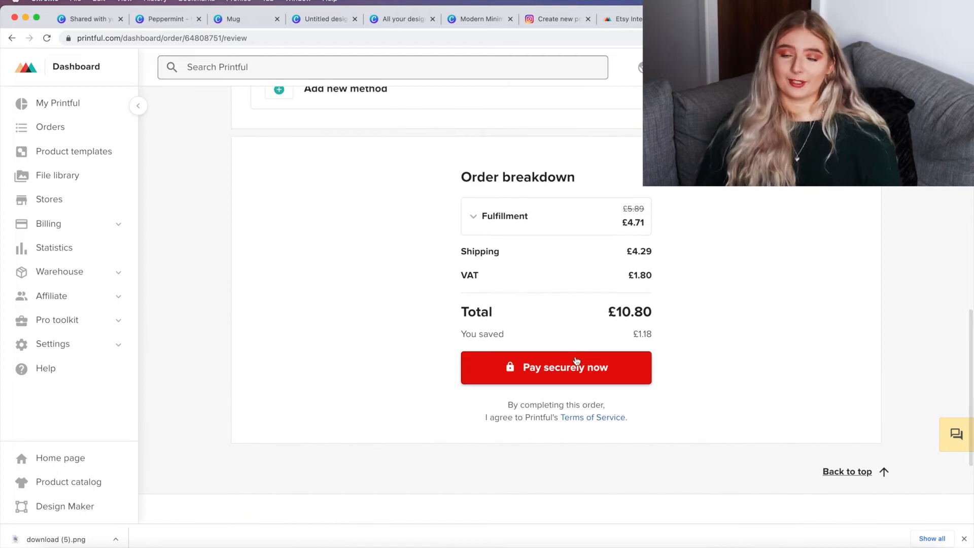